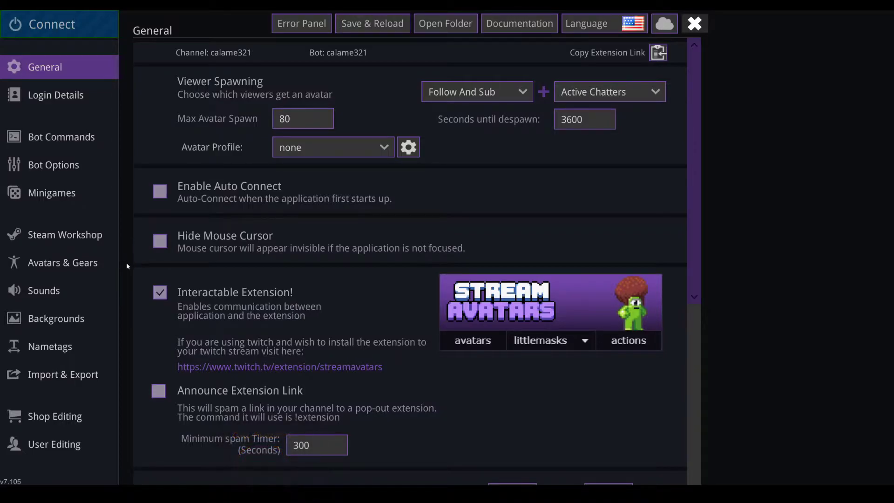
Step: Open the application's data folder and go into the pets folder inside gear
left_click(445, 28)
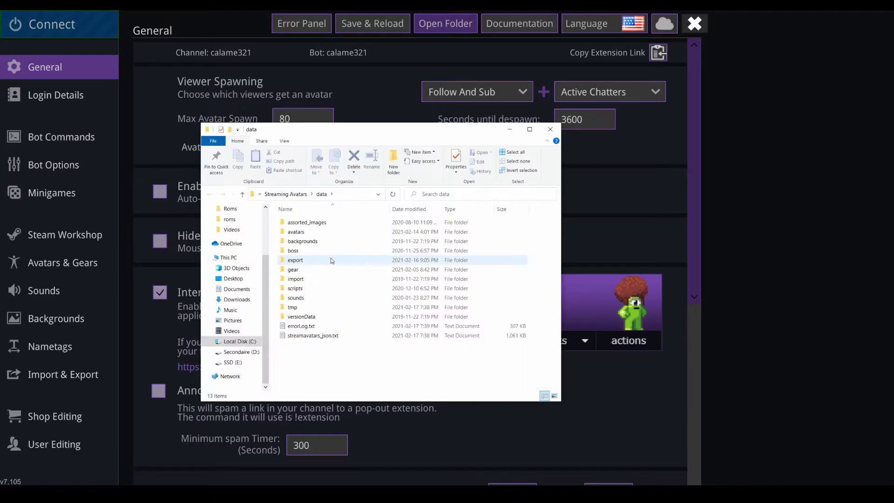
double_click(295, 272)
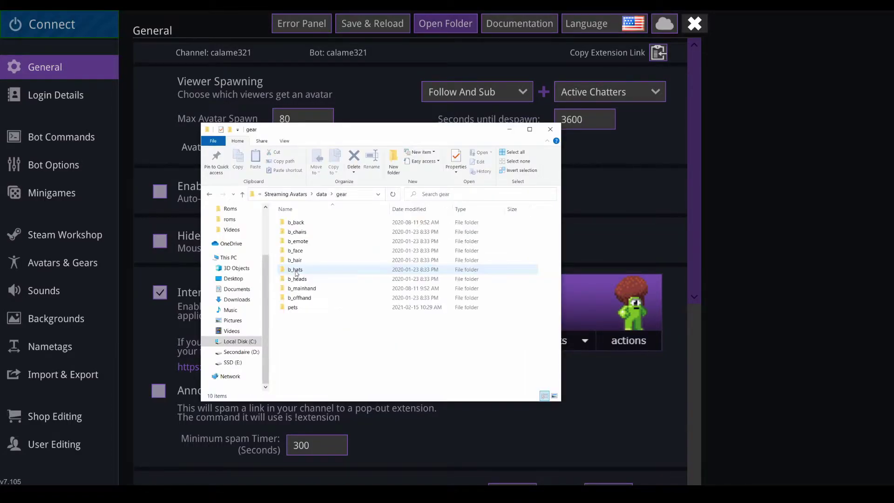
left_click(293, 307)
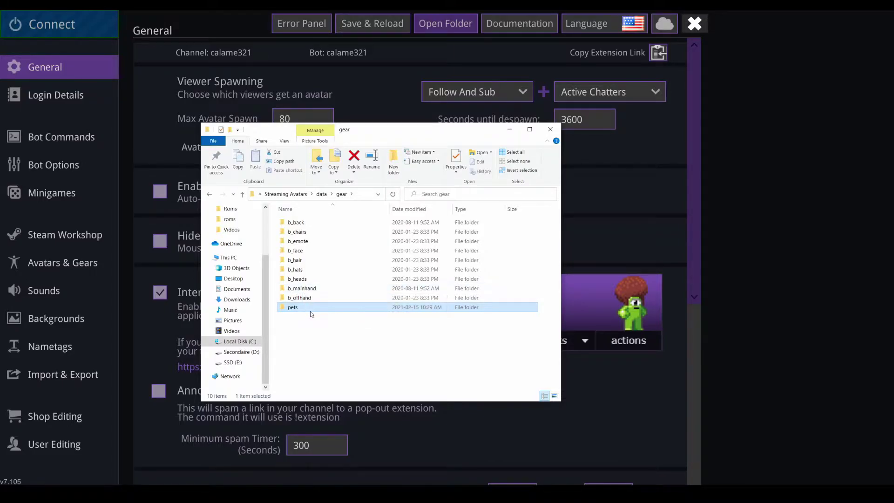
mouse_move(309, 308)
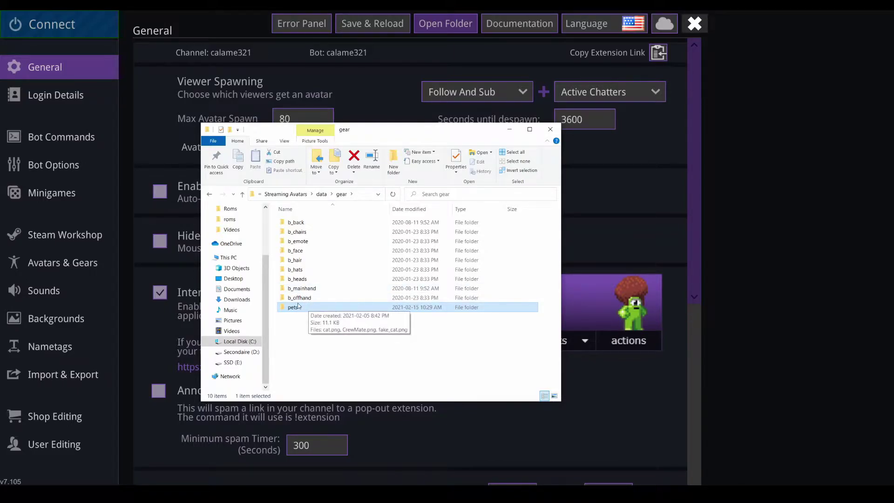
double_click(298, 309)
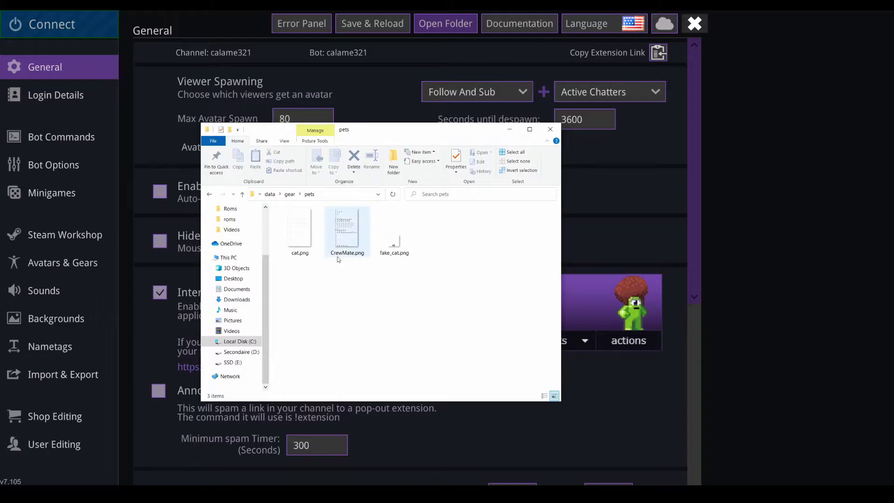
Step: Open CrewMate.png from the pets folder in the pixel art editor and view its sprite sheet up close
left_click(304, 257)
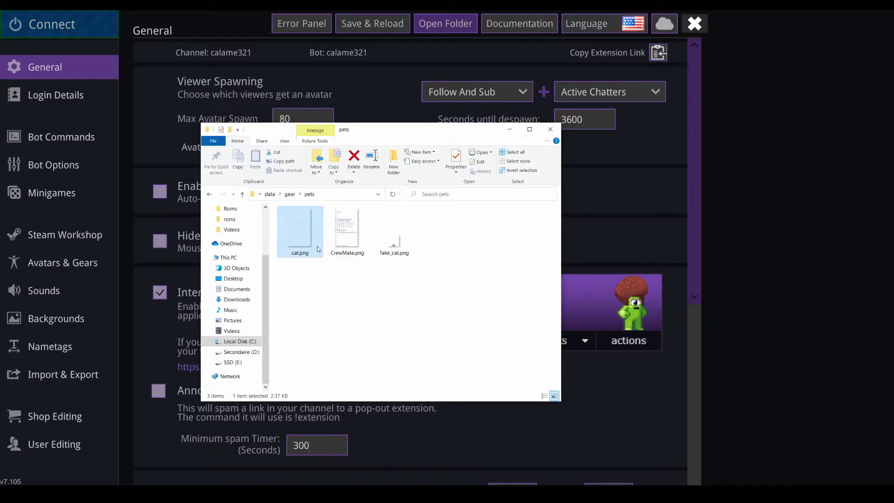
left_click(352, 245)
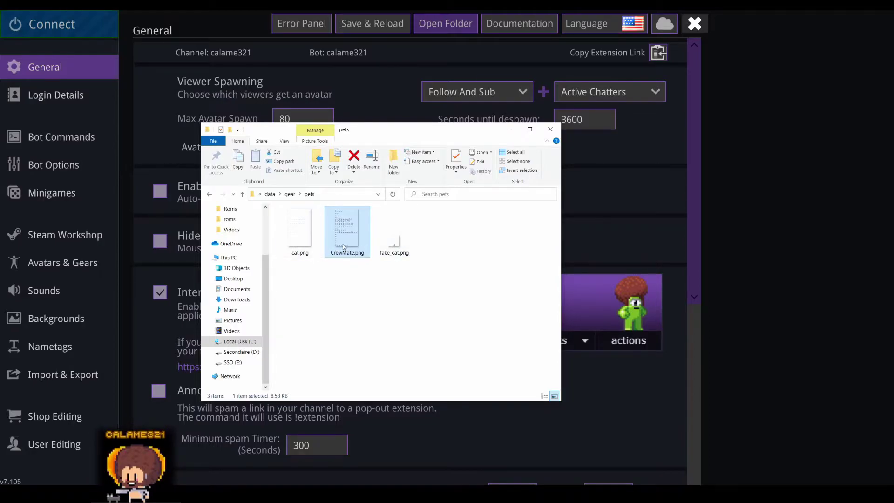
double_click(343, 244)
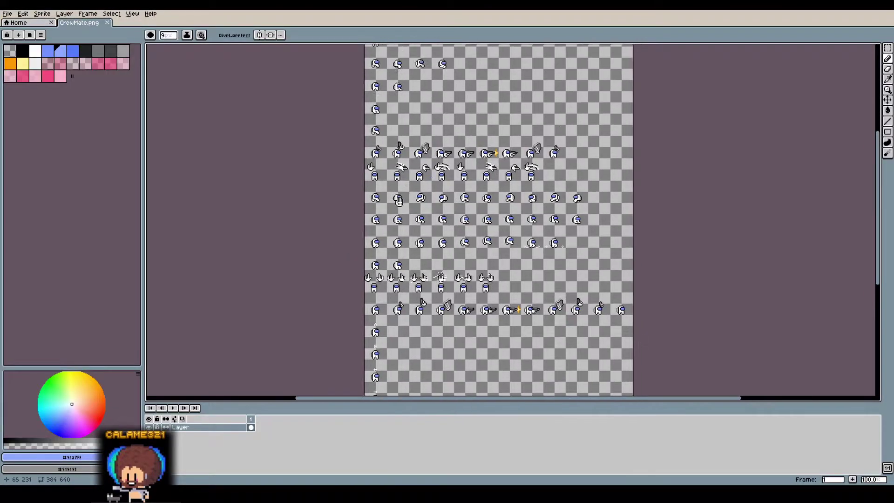
scroll(385, 227, "up", 1)
scroll(384, 227, "up", 4)
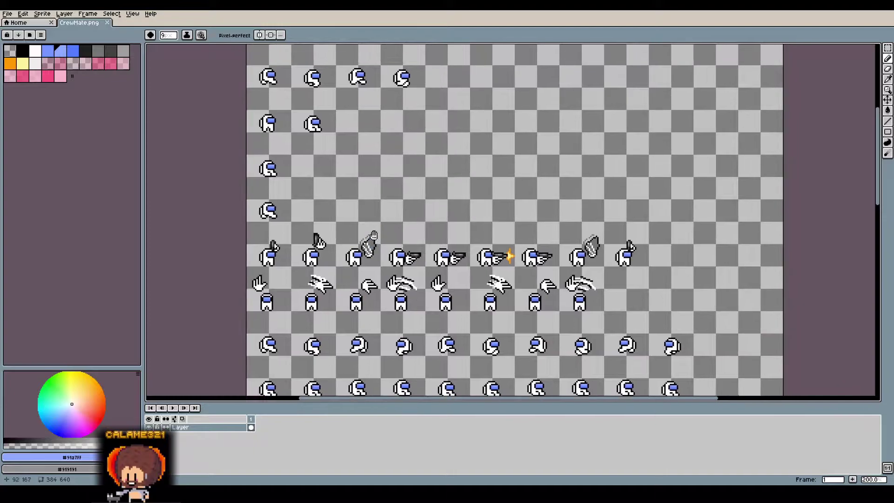
Step: Return to the file explorer and open block_man.png from the data folder's avatars subfolder in the pixel art editor
key("alt+Tab")
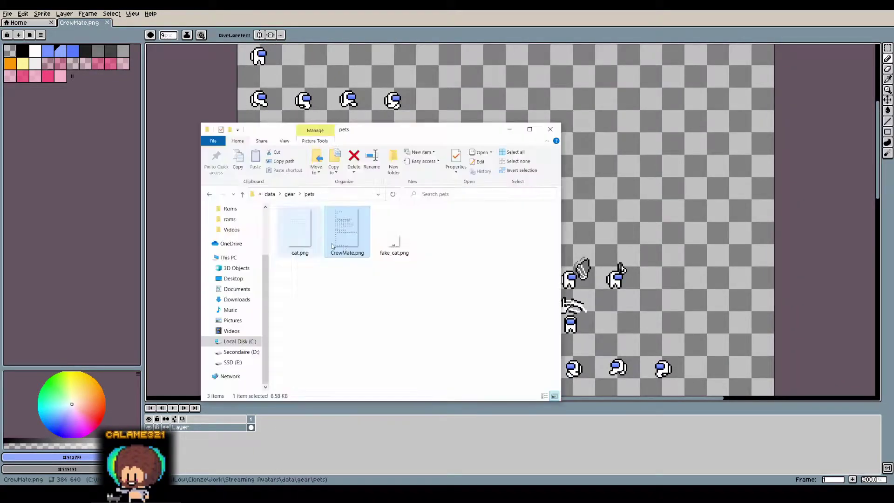
left_click(270, 194)
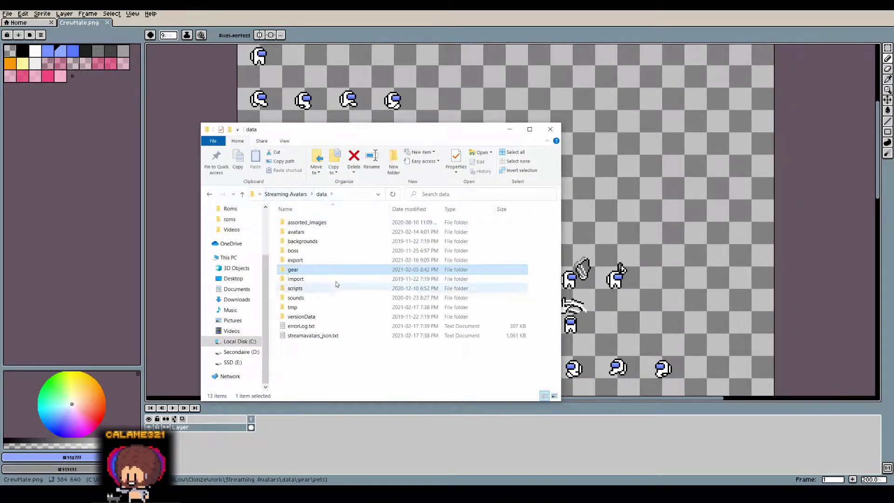
double_click(301, 234)
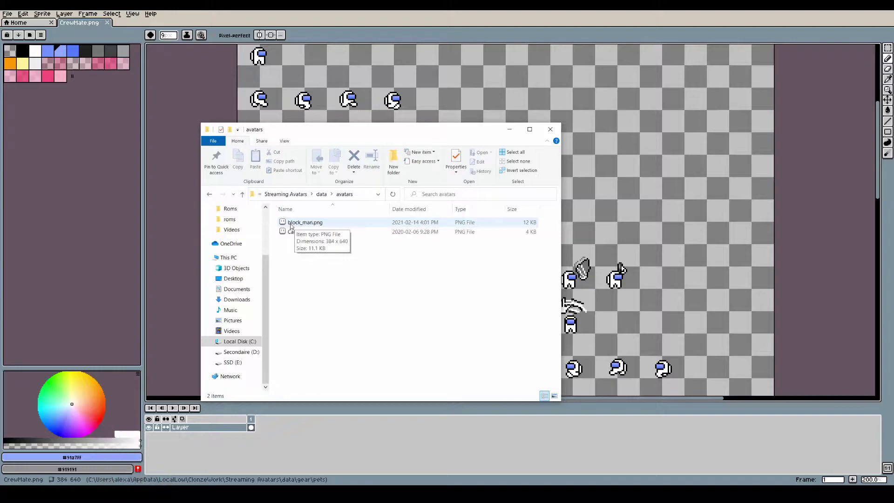
double_click(298, 223)
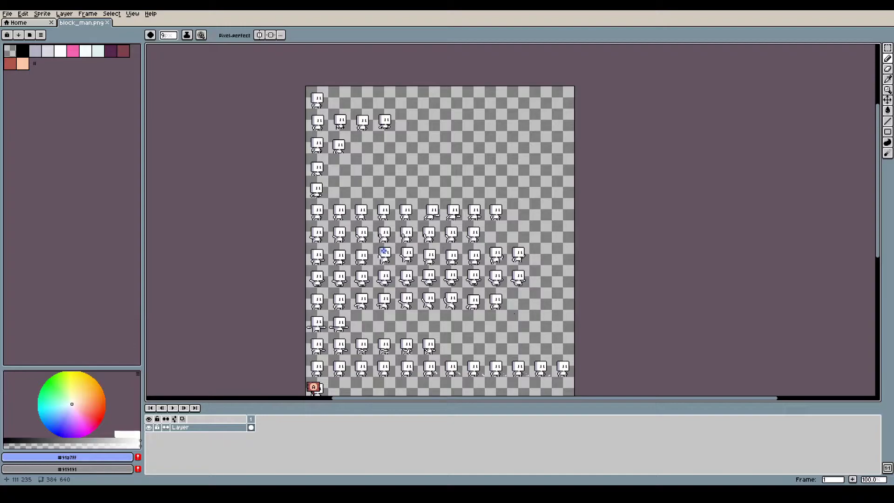
Step: Compare the animation rows and frame positions of the block_man.png and CrewMate.png sprite sheets
key("v")
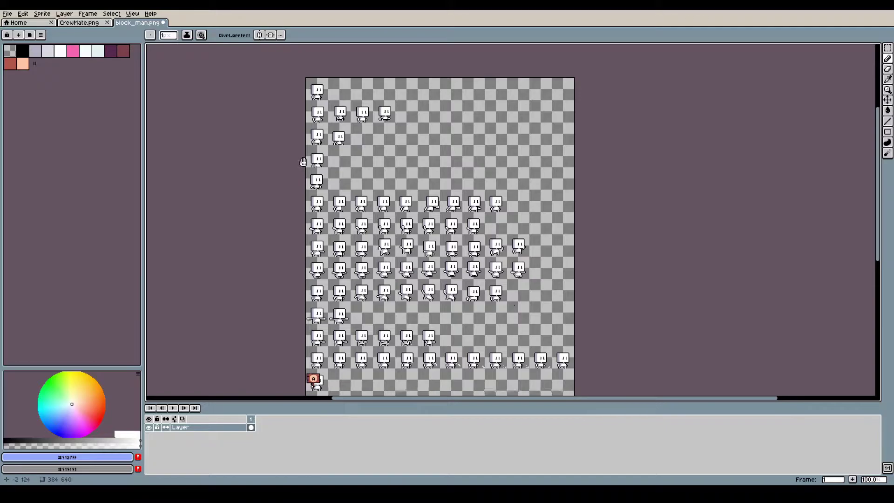
left_click_drag(303, 162, 301, 142)
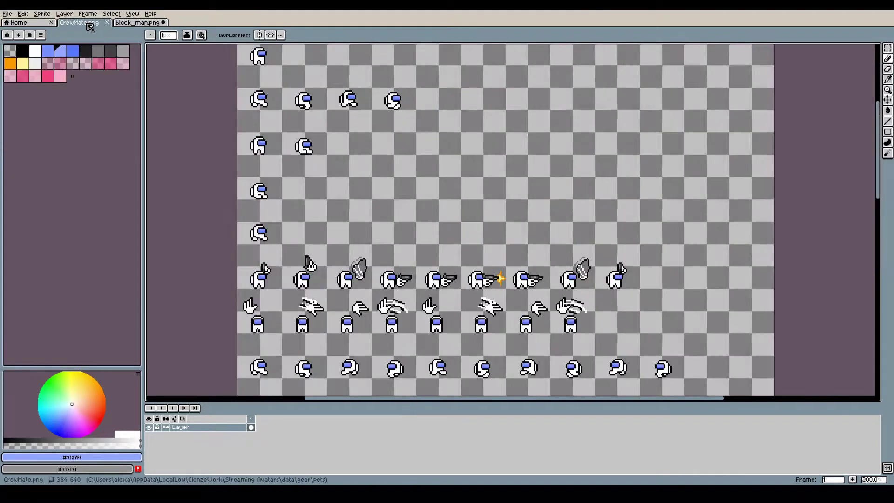
key("ctrl+Tab")
scroll(349, 185, "up", 2)
scroll(349, 184, "down", 1)
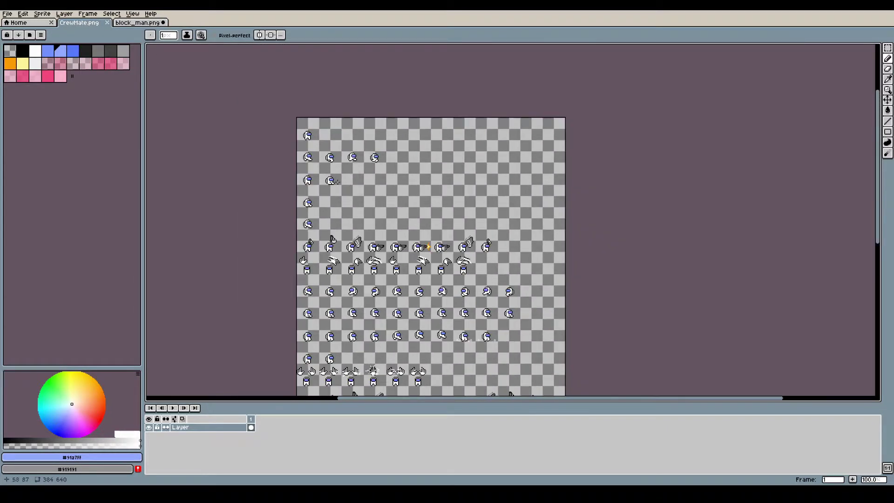
scroll(349, 185, "down", 4)
scroll(276, 97, "down", 2)
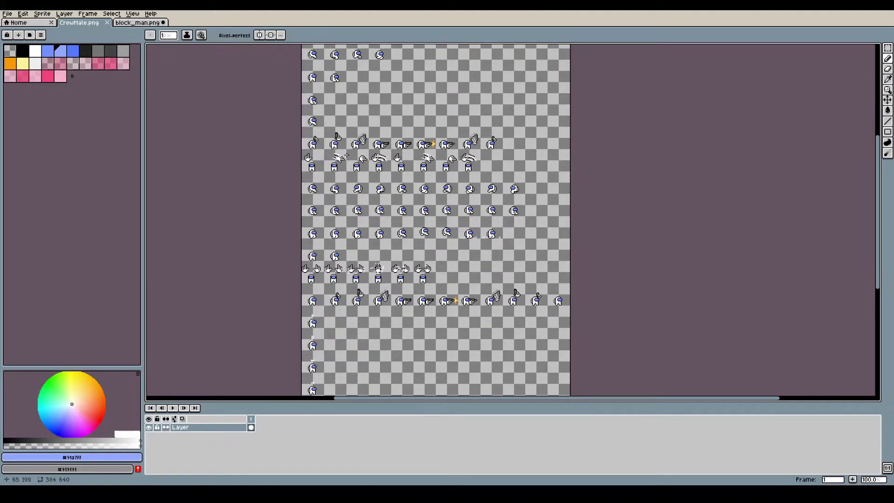
key("ctrl+Tab")
scroll(308, 64, "up", 2)
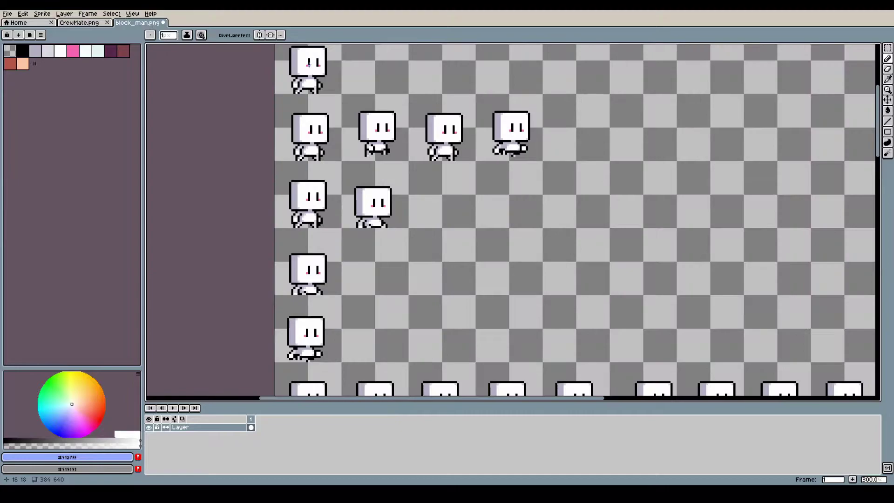
left_click_drag(308, 64, 315, 175)
left_click(79, 22)
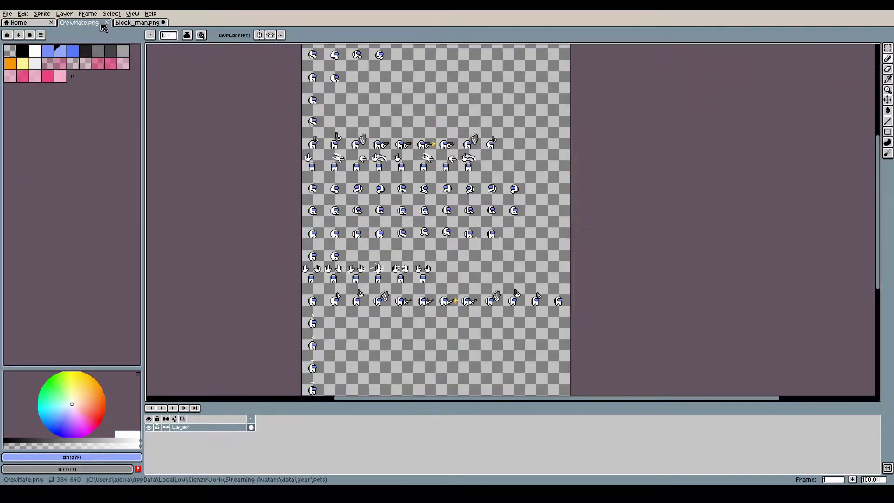
scroll(312, 135, "up", 1)
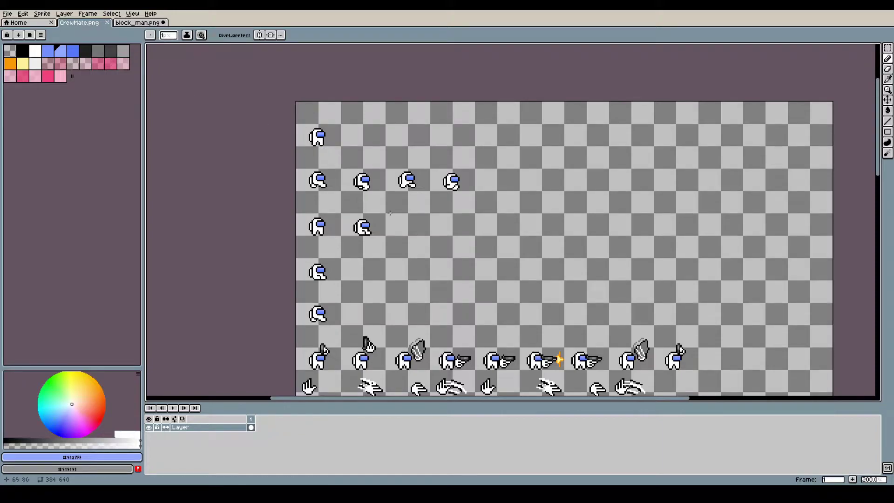
scroll(338, 256, "down", 3)
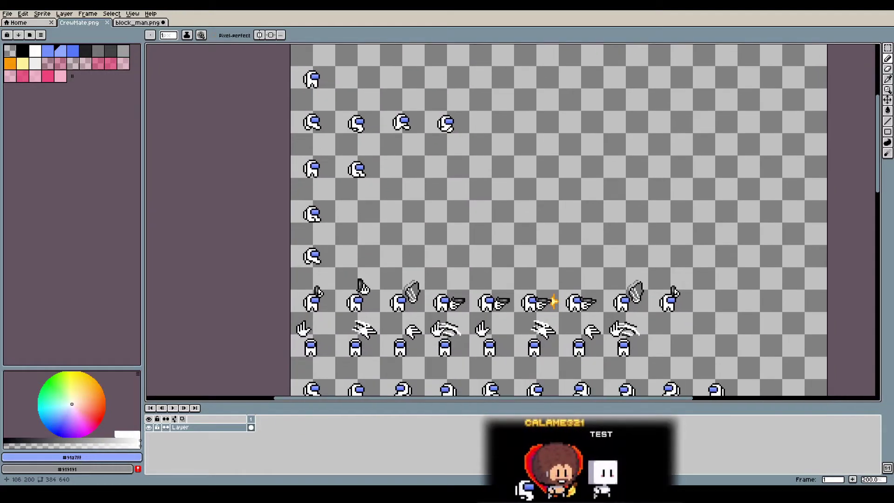
key("ctrl+Tab")
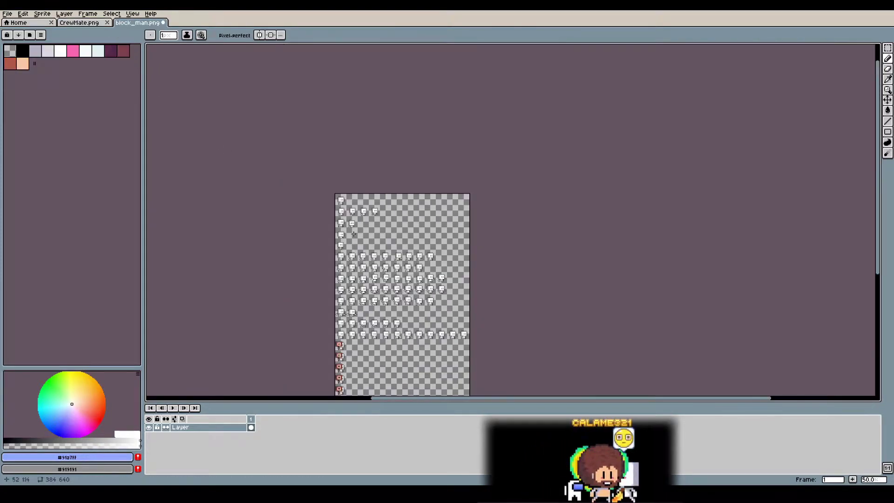
scroll(358, 209, "up", 1)
left_click_drag(365, 267, 358, 209)
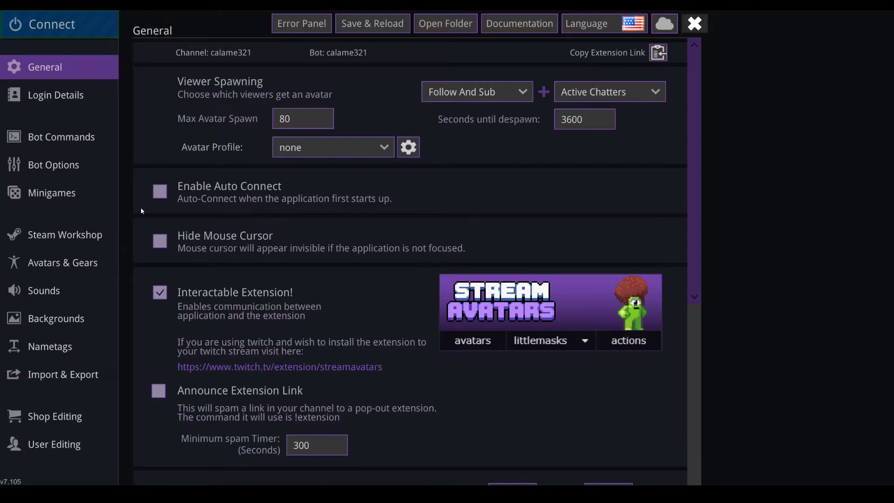
Step: Switch back to Stream Avatars, open the Avatars & Gears settings and toggle pets in block_man's allowed gears
left_click(69, 263)
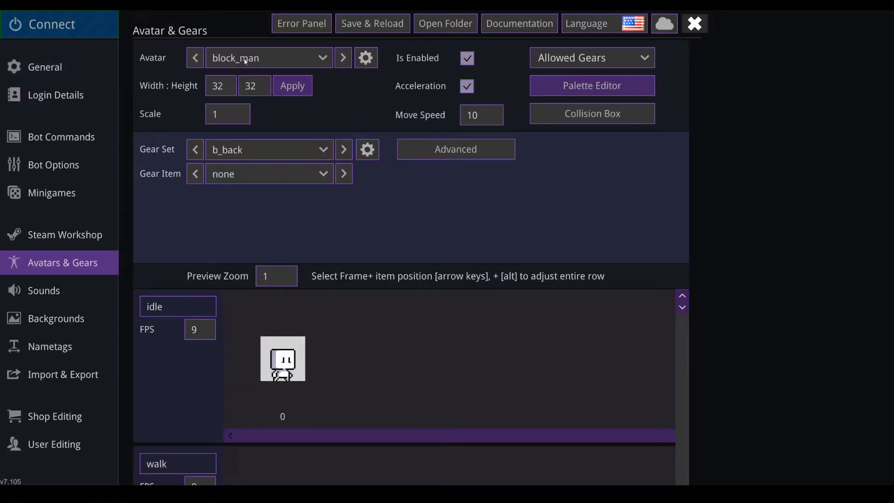
left_click(615, 57)
left_click(368, 87)
left_click(603, 62)
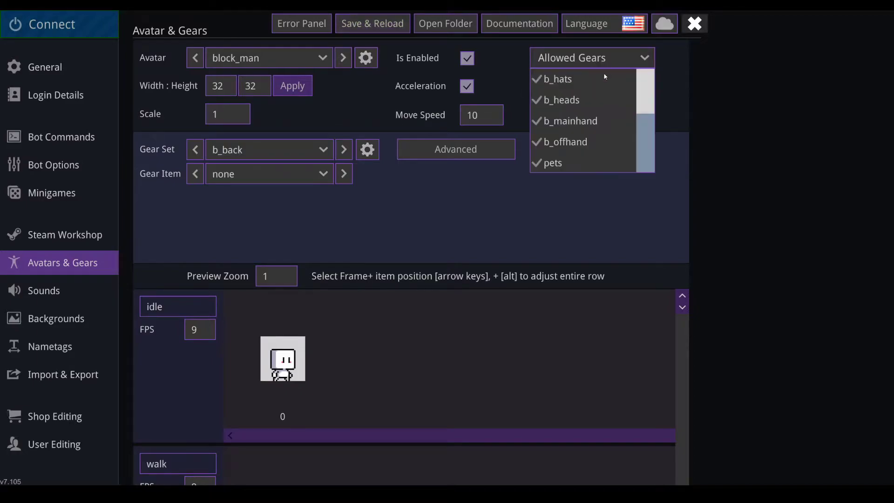
left_click(561, 163)
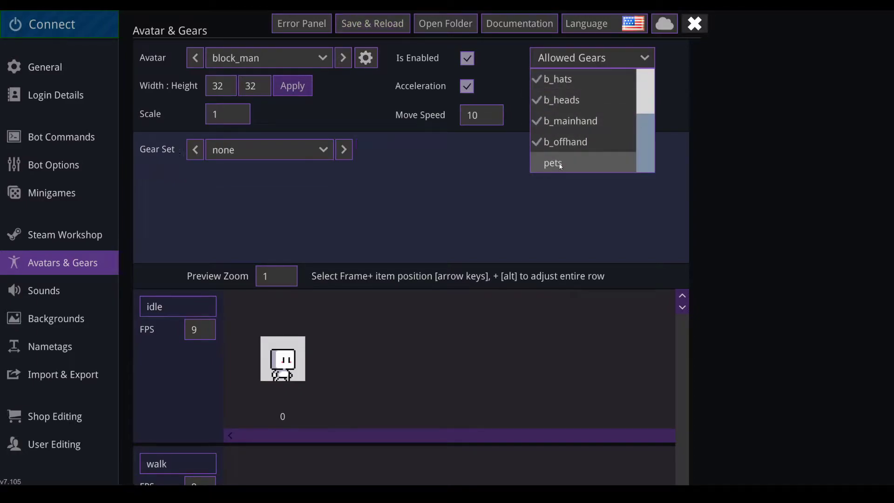
Step: Choose the pets gear set for block_man and select the crewmate gear item
left_click(312, 150)
scroll(289, 195, "down", 3)
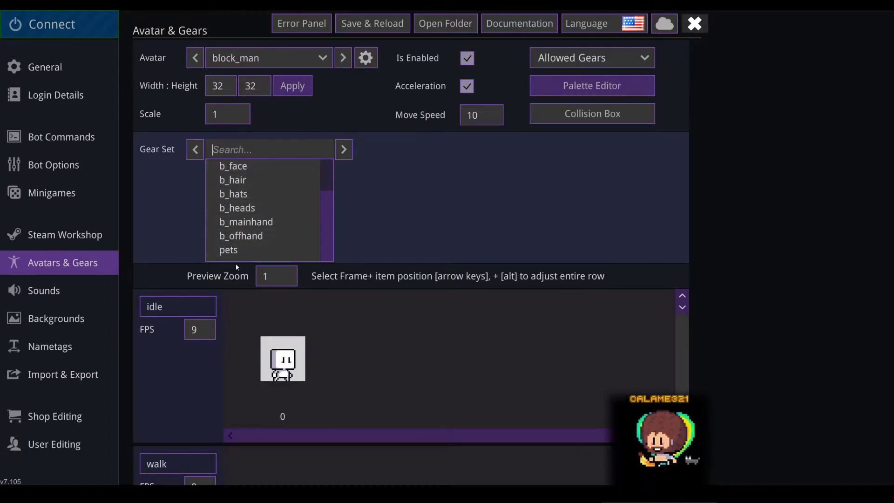
left_click(232, 250)
left_click(319, 175)
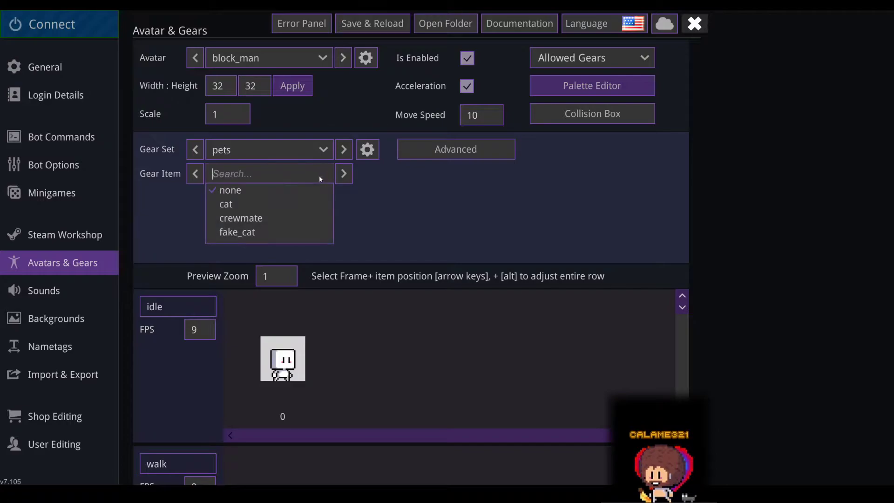
left_click(248, 219)
Step: Enable Frame Anim for the crewmate gear item and apply a frame size of 32 by 32
left_click(212, 248)
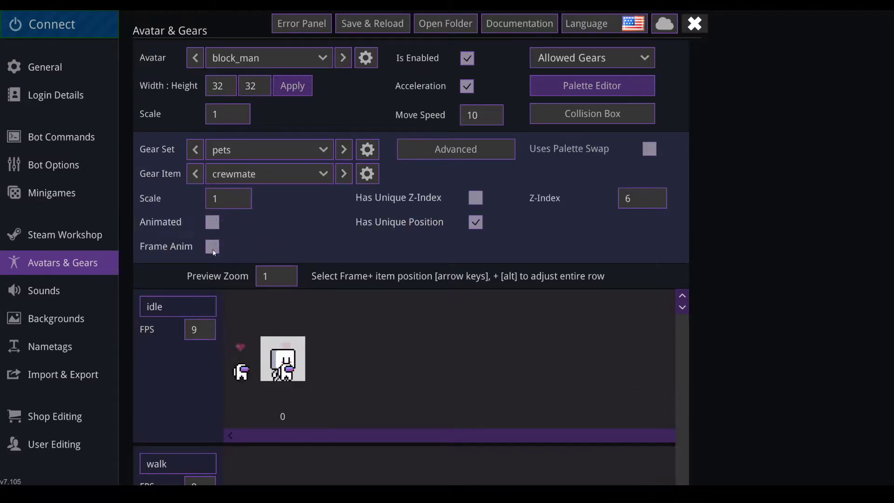
left_click(214, 251)
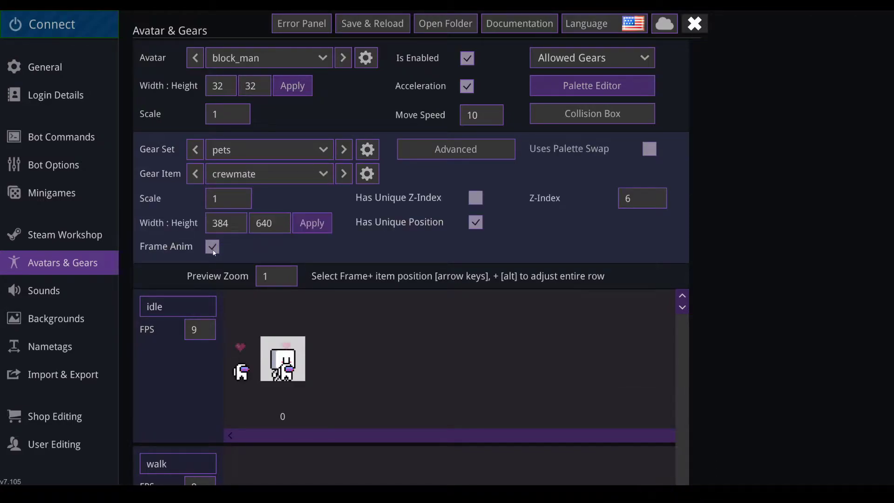
double_click(231, 223)
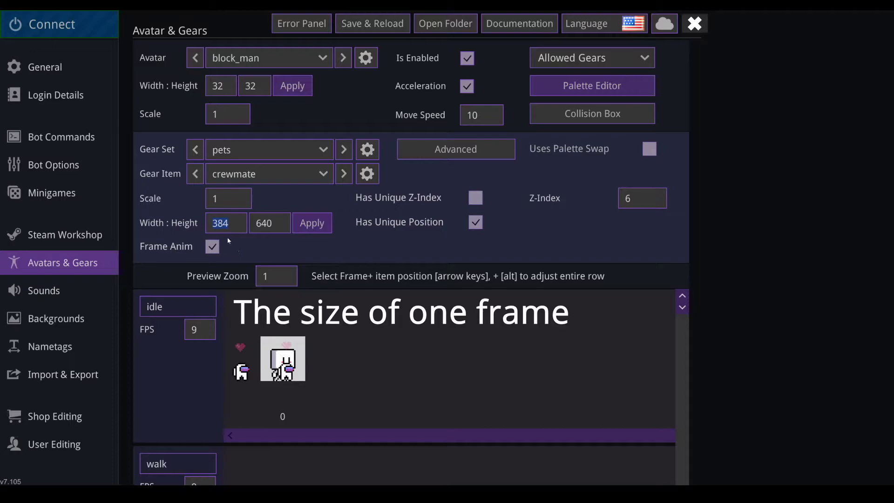
type("32")
left_click(312, 223)
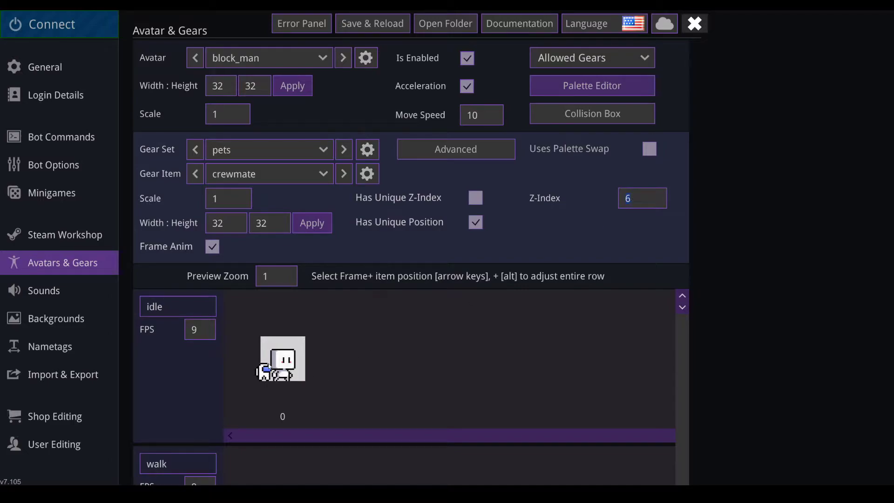
Step: Shift the crewmate in every frame of block_man's walk row to X -14
scroll(281, 361, "down", 3)
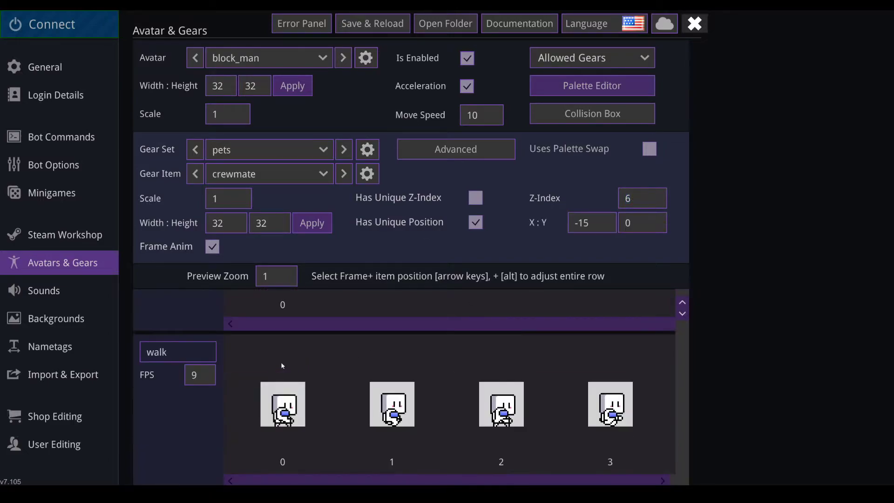
left_click(287, 359)
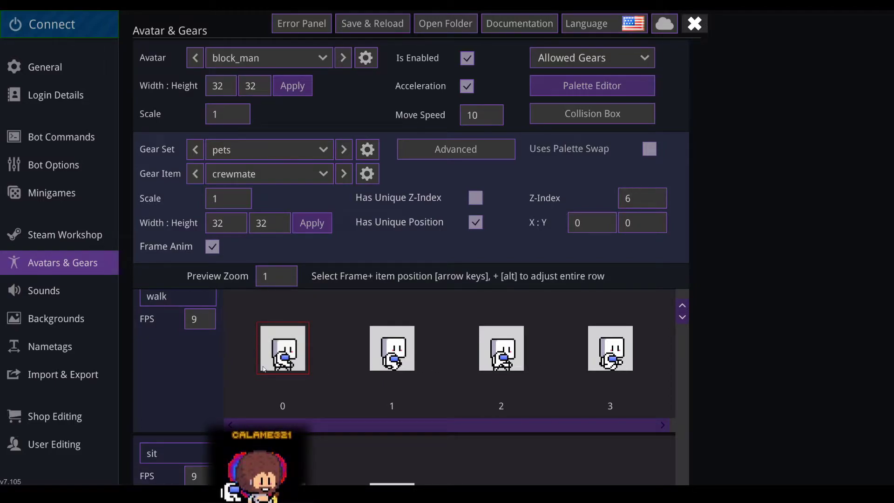
key("alt+Left")
key("alt+Left")
key("alt+Left")
key("alt+Left")
key("alt+Left")
key("alt+Left")
key("alt+Left")
key("alt+Left")
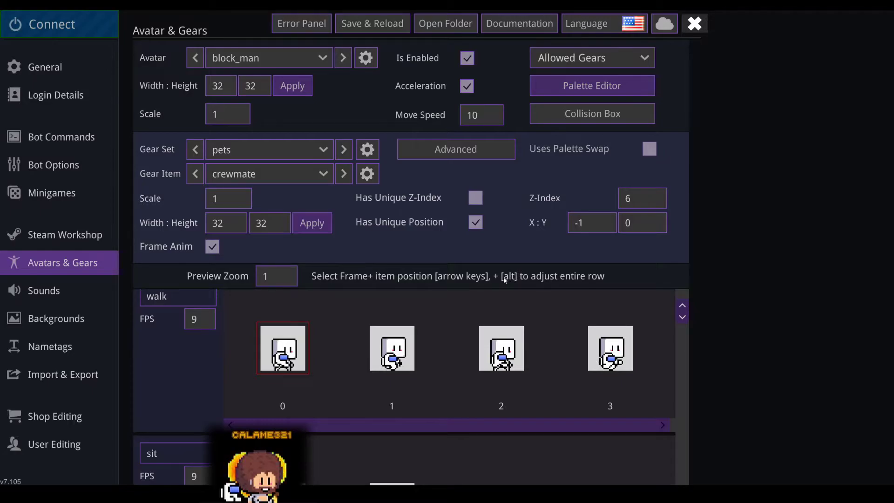
key("alt+Left")
key("alt+Left")
key("alt+Left")
key("alt+Left")
key("alt+Left")
key("alt+Left")
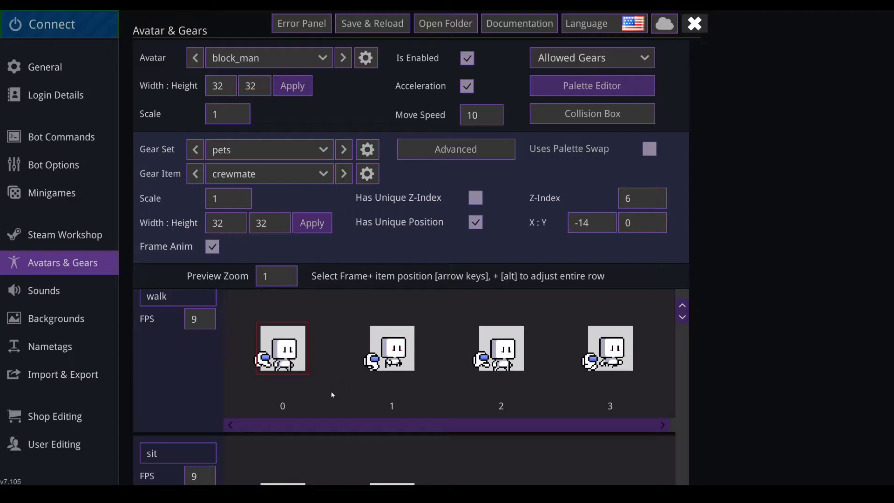
Step: Shift the crewmate in every frame of block_man's petpet row to X 12
scroll(329, 355, "down", 10)
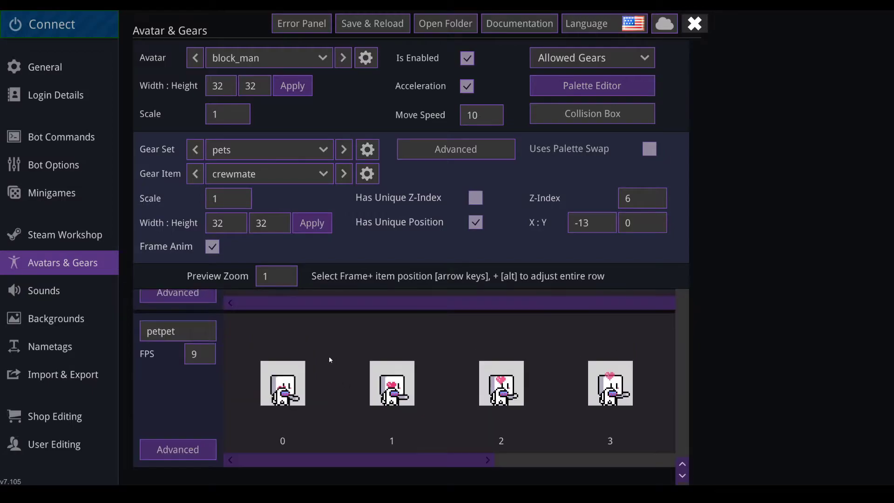
left_click(284, 393)
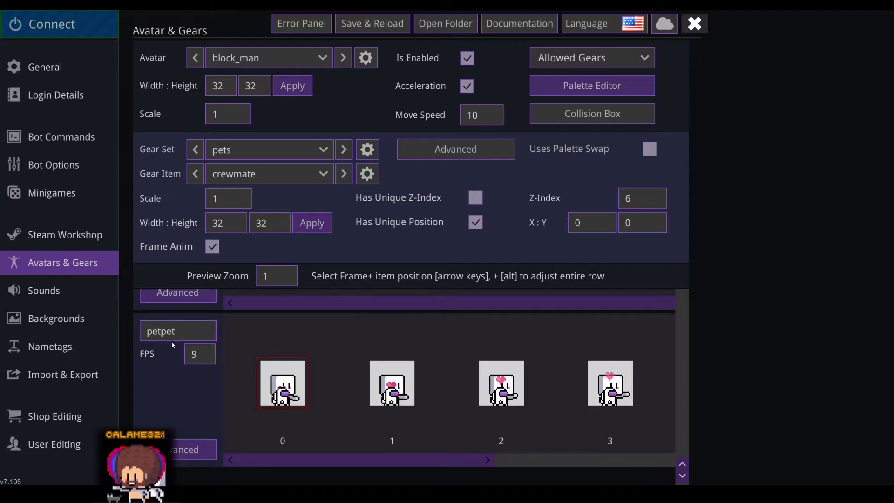
key("alt+Right")
key("alt+Right")
key("alt+Right")
key("alt+Right")
key("alt+Right")
key("alt+Right")
key("alt+Right")
key("alt+Right")
key("alt+Right")
key("alt+Right")
key("alt+Right")
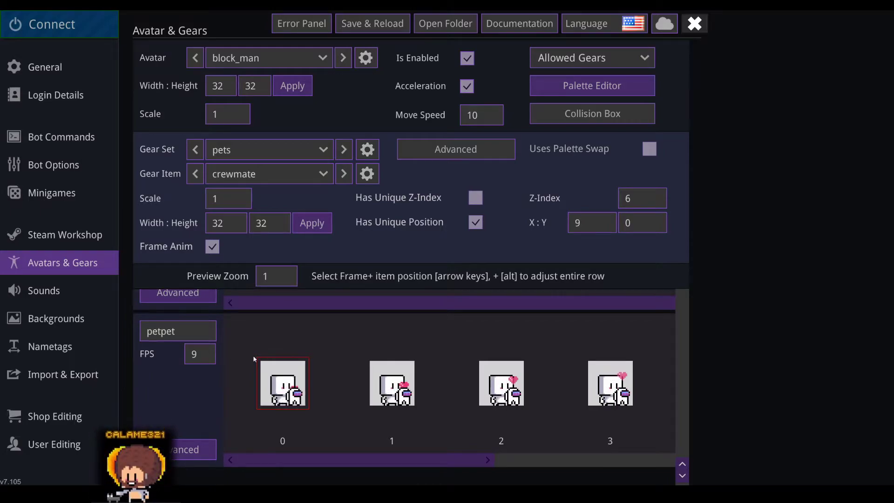
key("alt+Right")
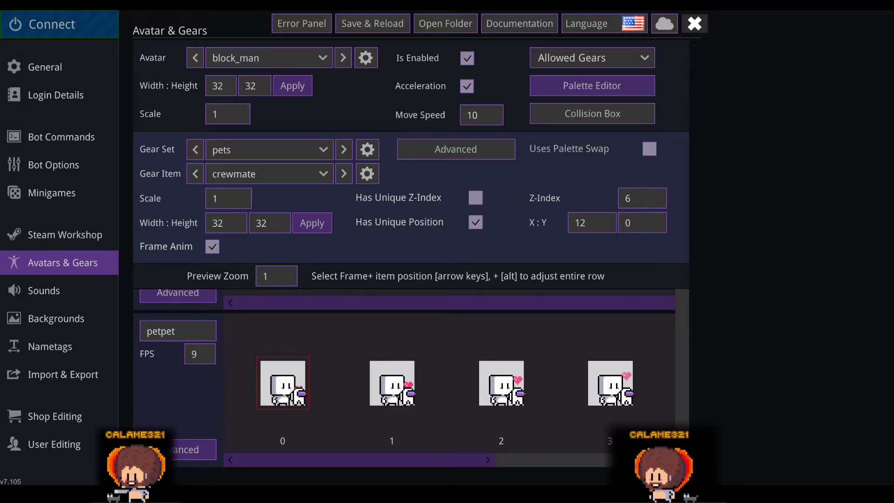
Step: Switch to Aseprite and examine the animation rows of the block_man.png sprite sheet down to its last row
key("alt+Tab")
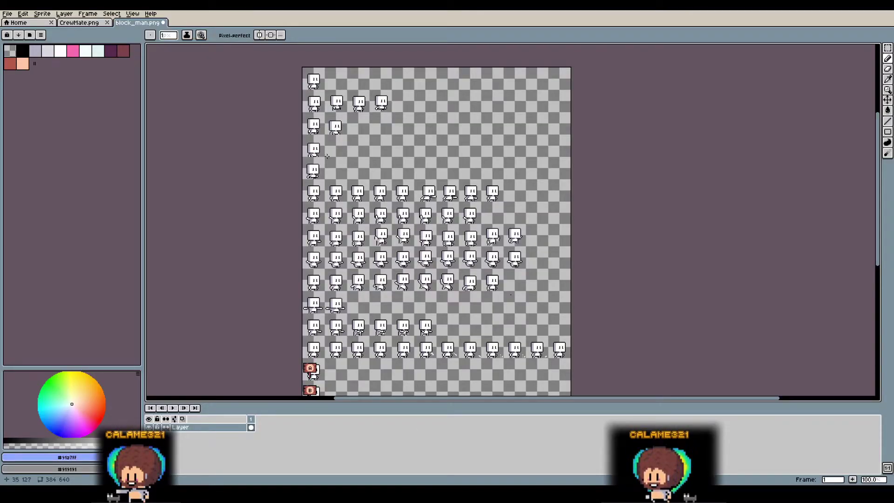
scroll(327, 156, "down", 5)
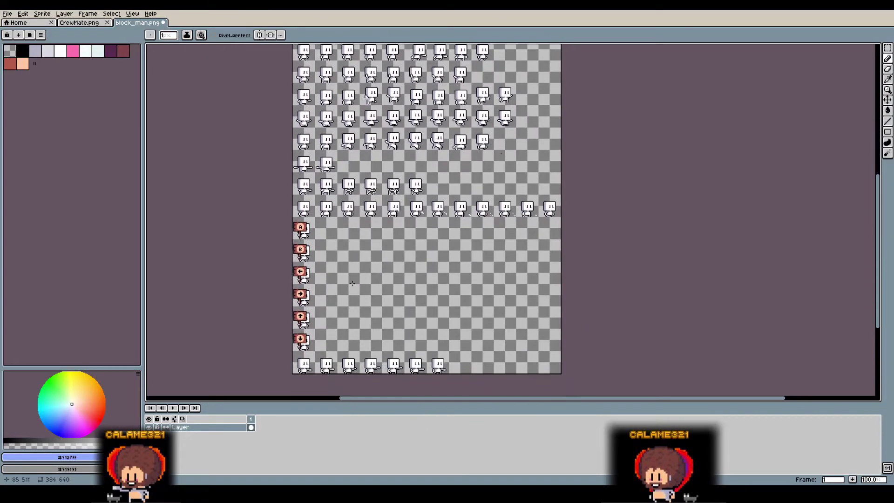
scroll(387, 328, "up", 1)
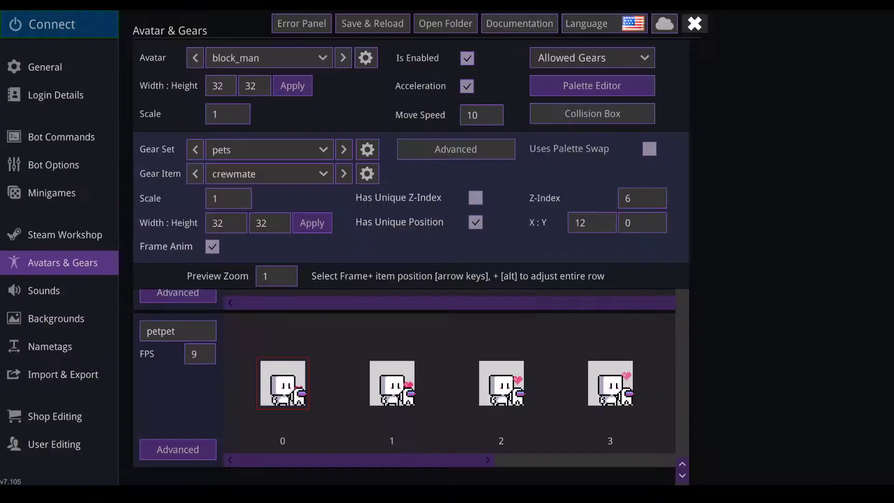
Step: Back in Stream Avatars, clear the gear set, inspect petpet's name, the allowed gears and petpet's loop settings, and reselect the crewmate pet
left_click(195, 149)
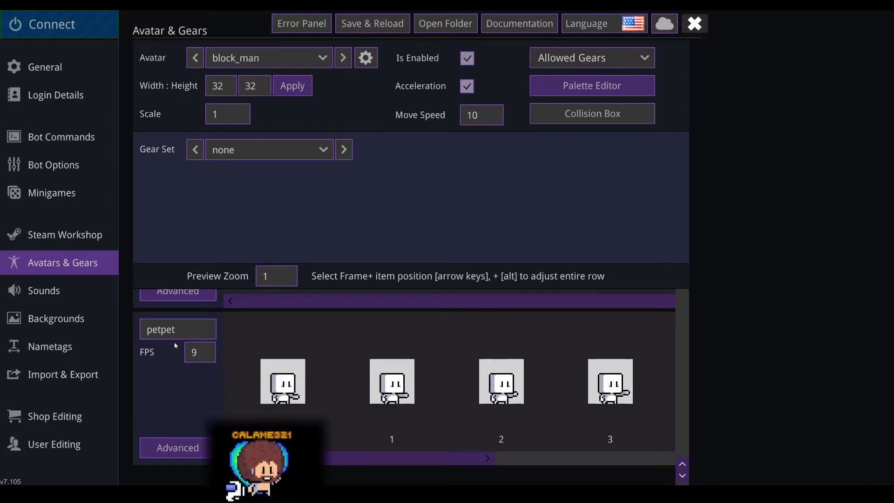
left_click_drag(161, 331, 147, 331)
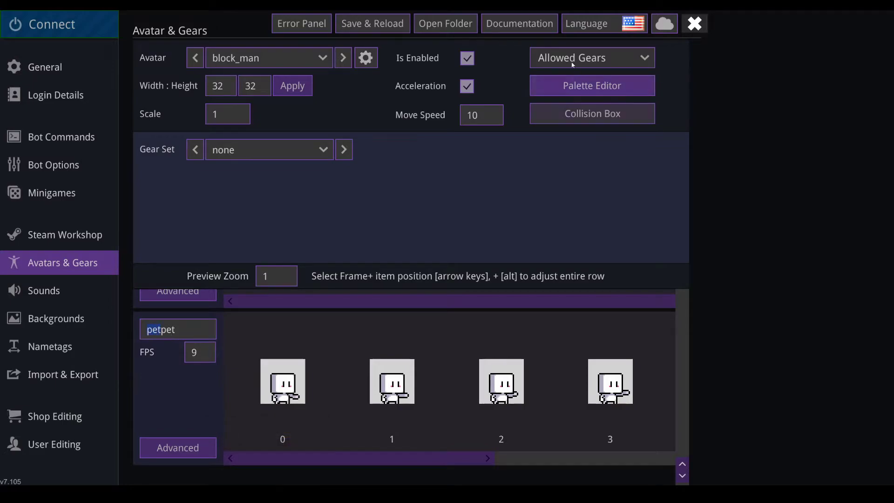
left_click(601, 58)
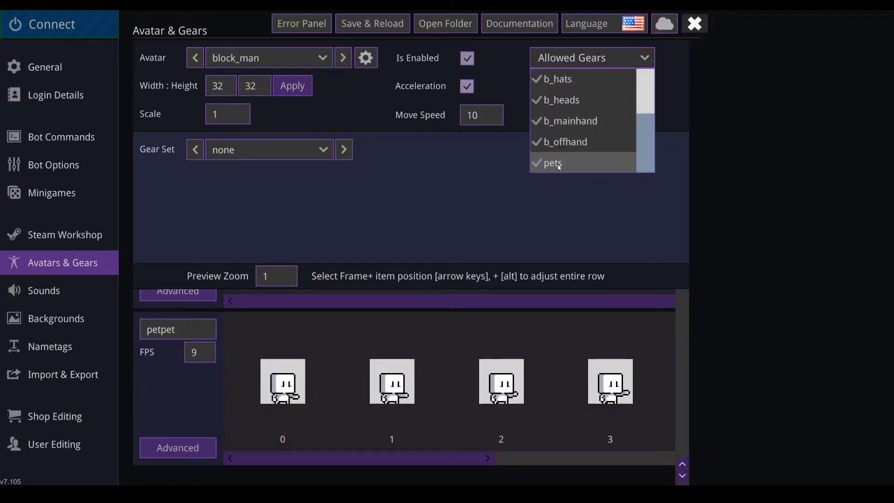
double_click(160, 331)
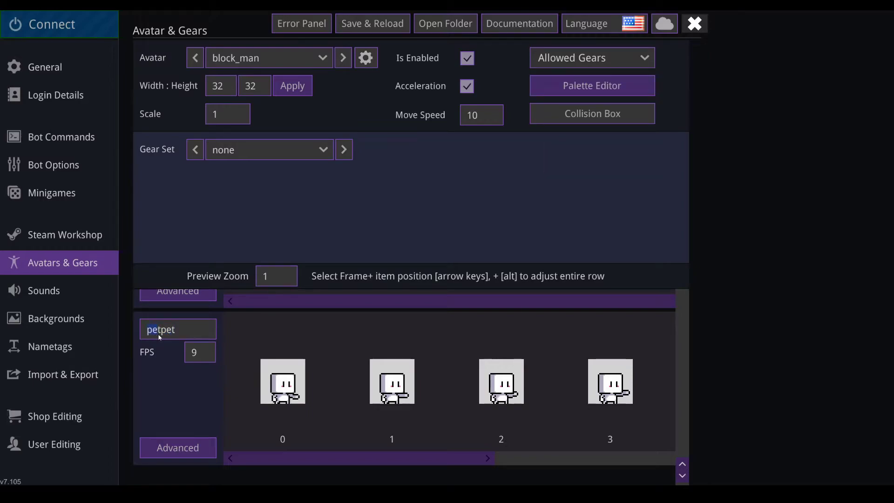
left_click(183, 442)
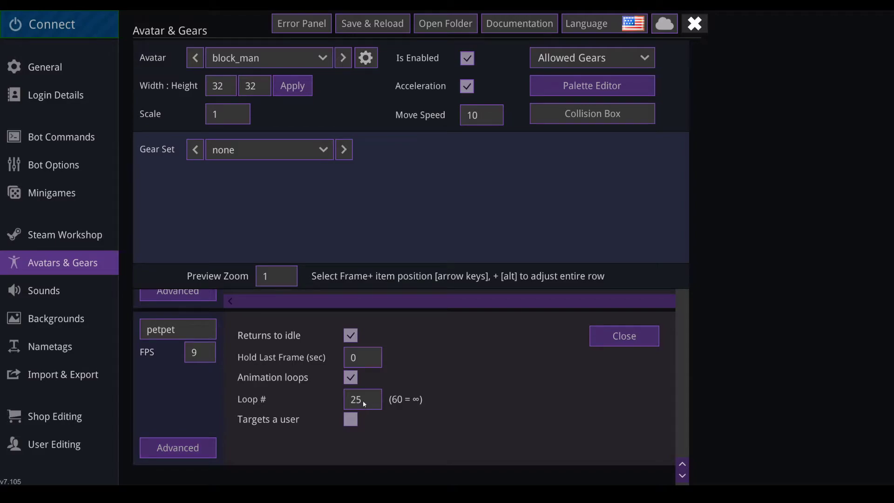
left_click(190, 444)
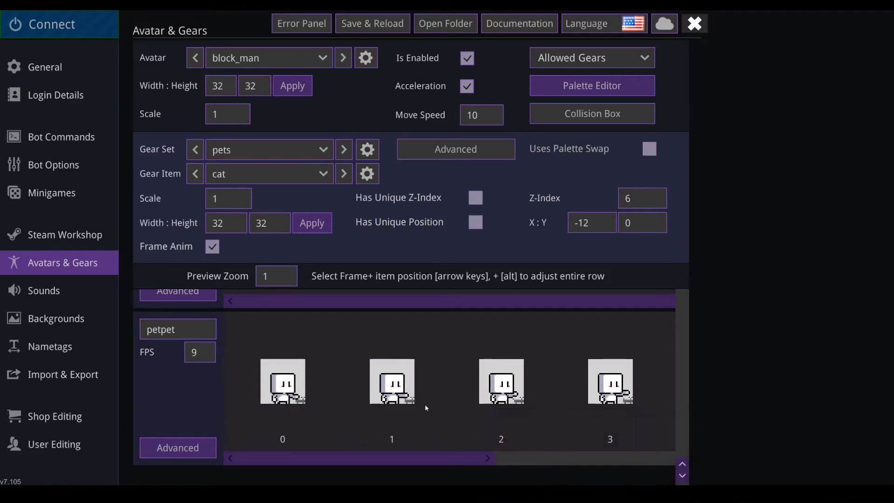
left_click(343, 173)
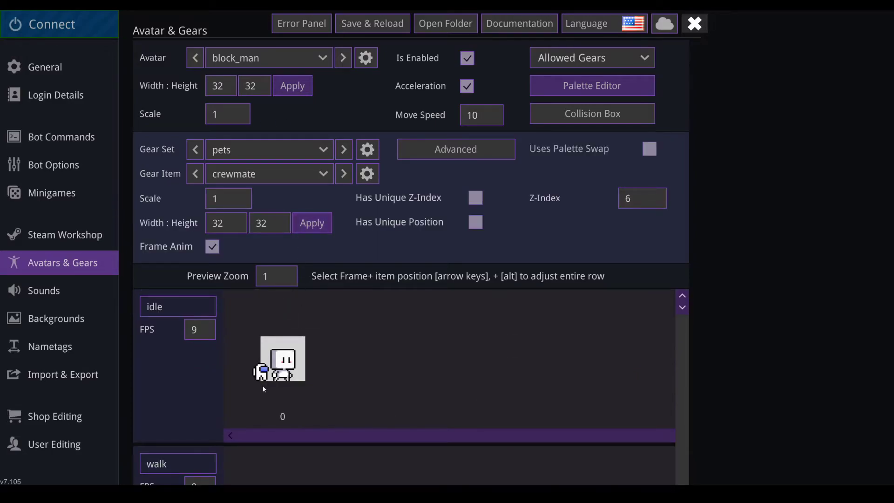
Step: Switch to the calame avatar and allow the pets gear set for it
left_click(315, 57)
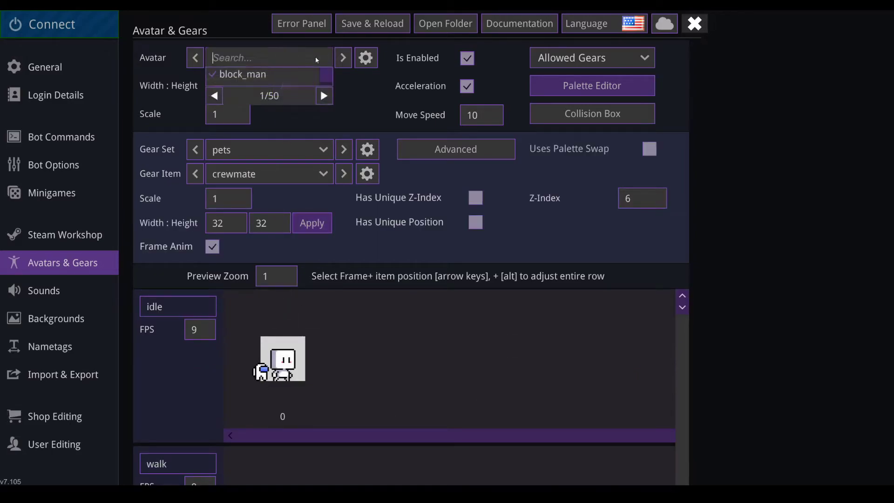
left_click(245, 105)
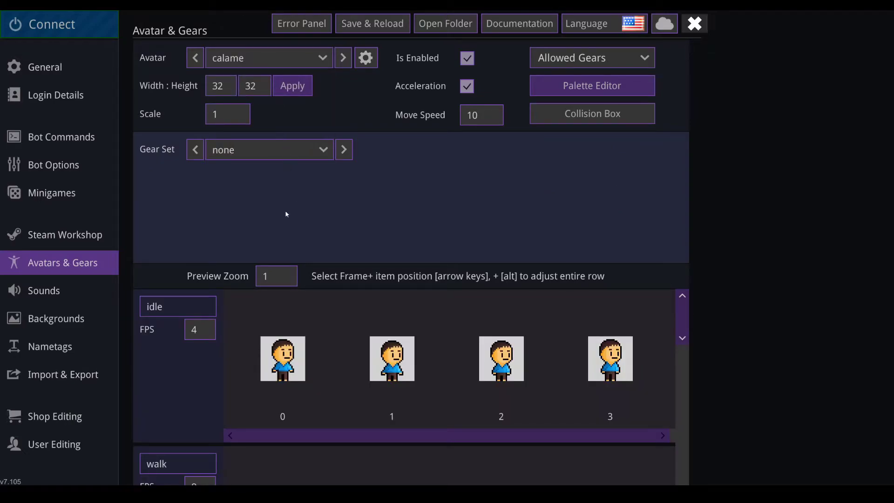
left_click(582, 58)
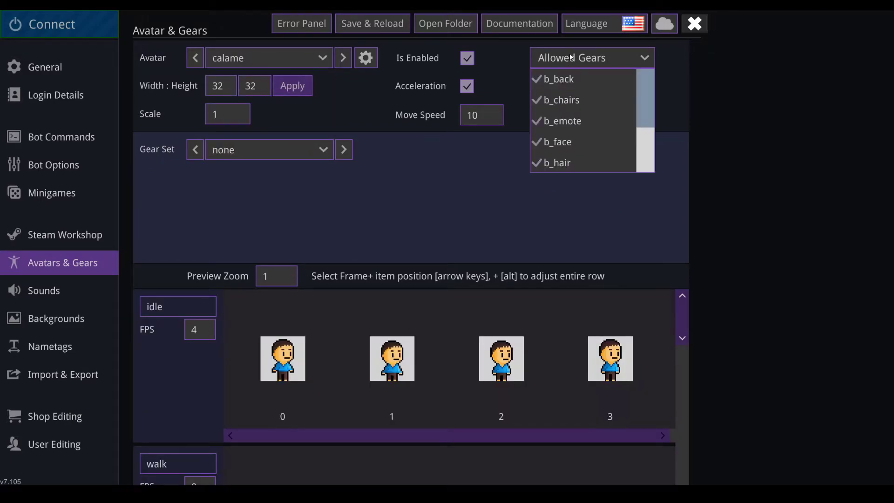
scroll(569, 154, "down", 3)
left_click(565, 164)
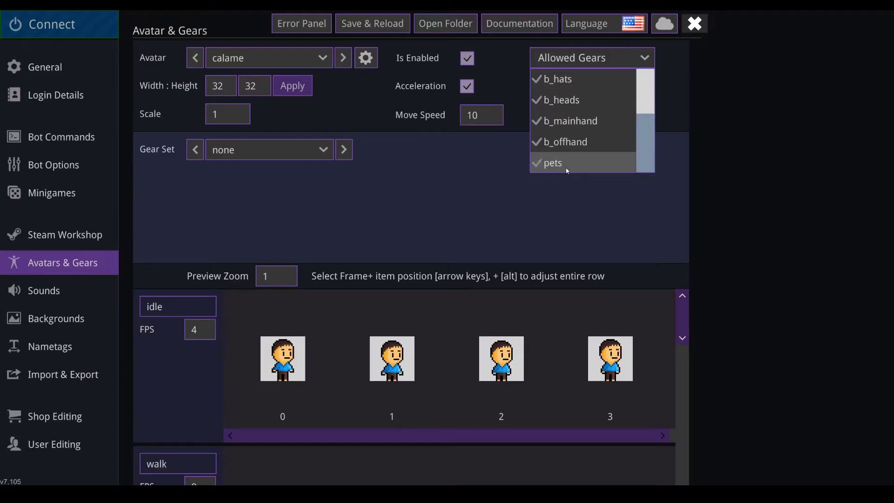
Step: Choose the pets gear set and the crewmate gear item for calame
left_click(246, 152)
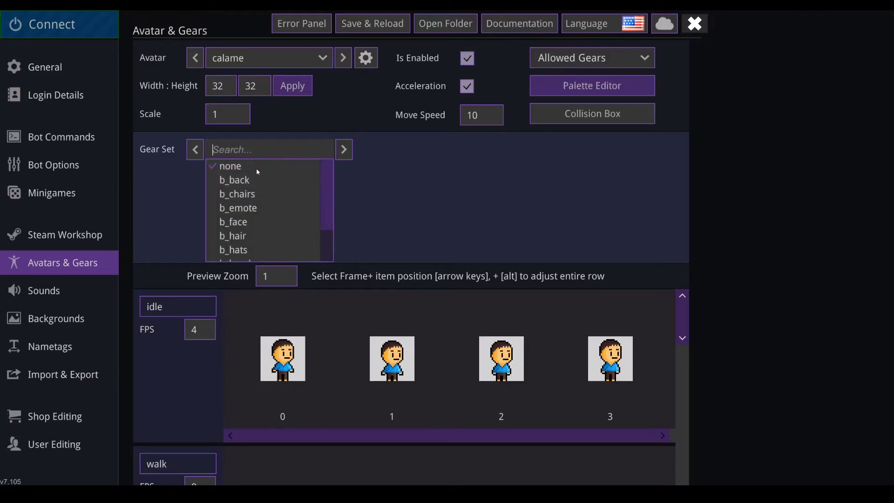
scroll(256, 172, "down", 3)
left_click(236, 252)
left_click(239, 174)
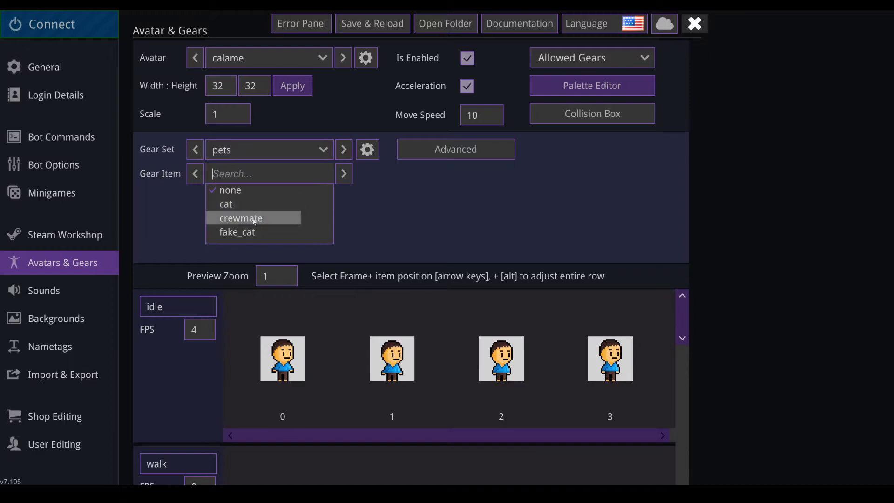
left_click(239, 216)
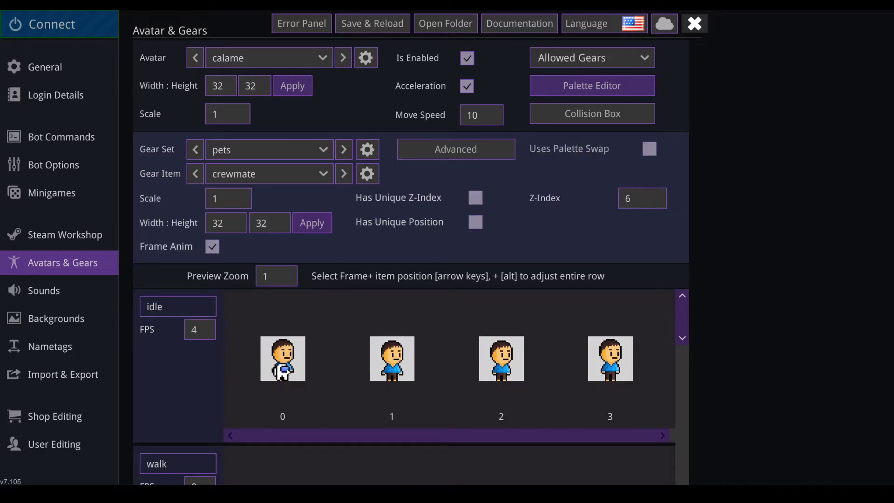
Step: Compare the rows and frames of the CrewMate.png sprite sheet with calame's idle, walk, sit and jump animations
mouse_move(273, 380)
left_click(245, 58)
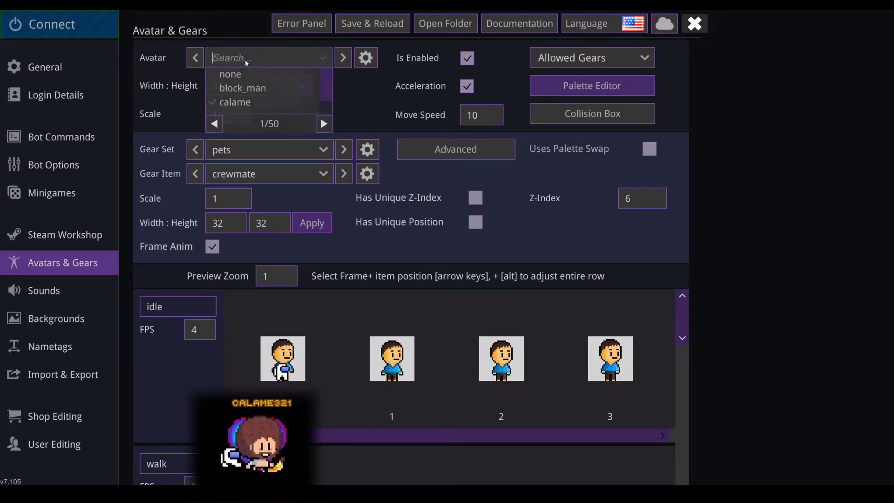
left_click(414, 325)
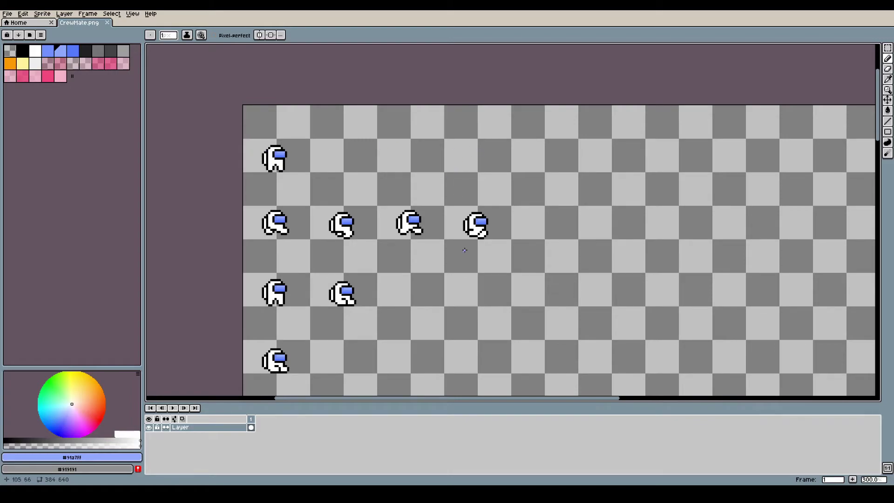
scroll(314, 269, "down", 3)
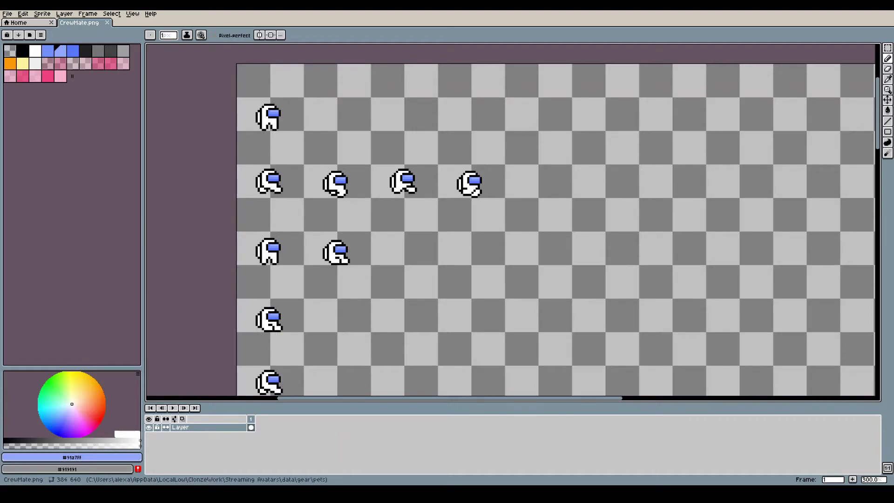
left_click(399, 454)
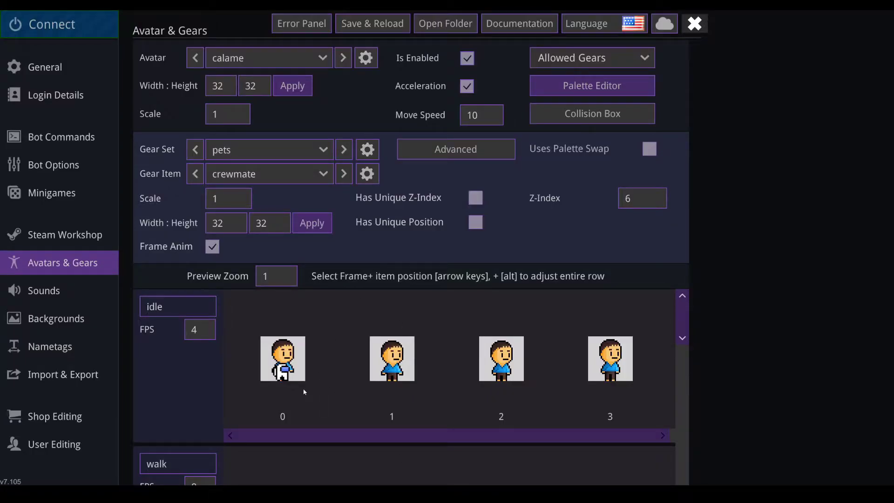
scroll(304, 392, "down", 6)
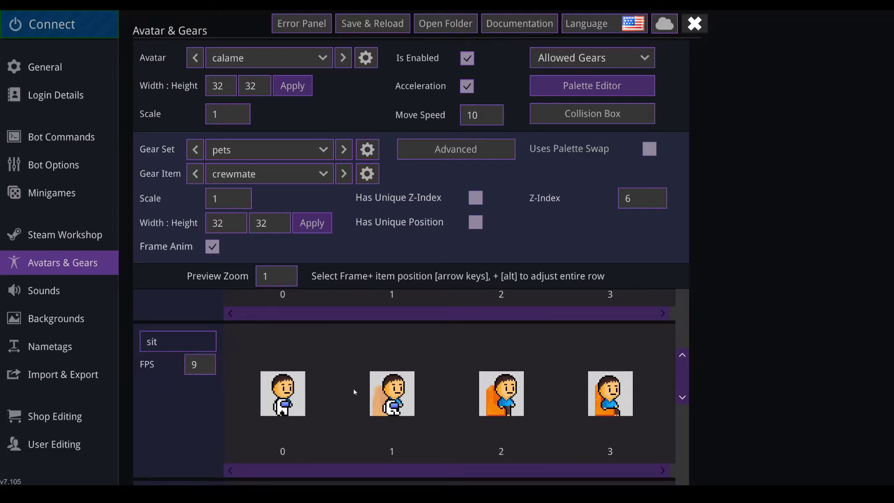
scroll(353, 392, "down", 6)
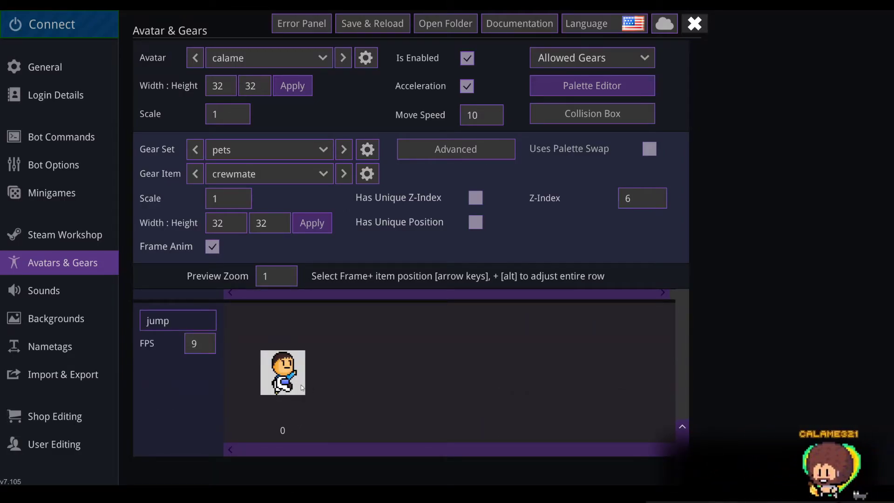
scroll(230, 385, "up", 1)
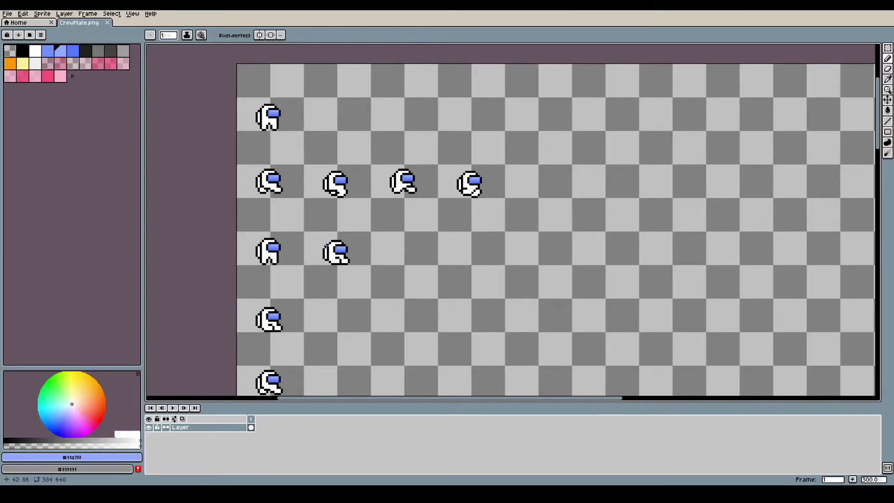
scroll(312, 251, "down", 3)
scroll(313, 251, "up", 1)
scroll(326, 280, "down", 2)
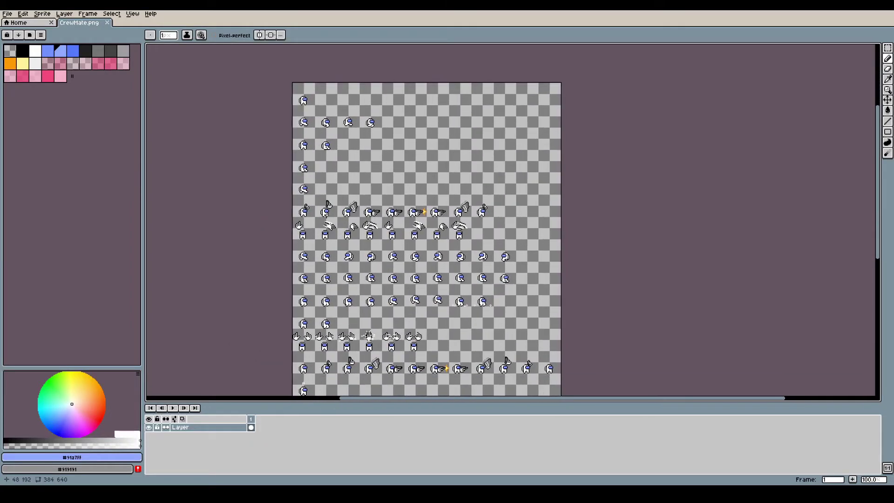
scroll(343, 312, "down", 5)
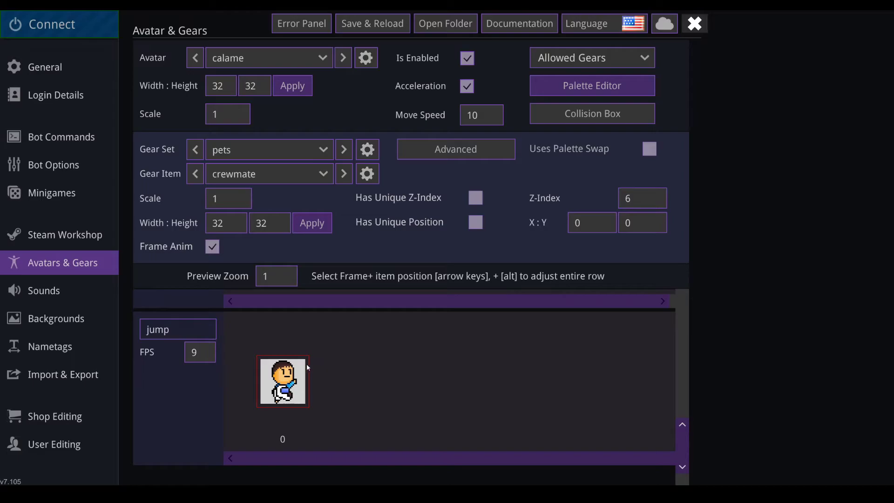
Step: Move the crewmate in calame's jump frame to X -16
key("Left")
key("Left")
key("Left")
key("Left")
key("Left")
key("Left")
key("Left")
key("Left")
key("Left")
key("Left")
key("Left")
key("Left")
key("Left")
key("Left")
key("Left")
key("Left")
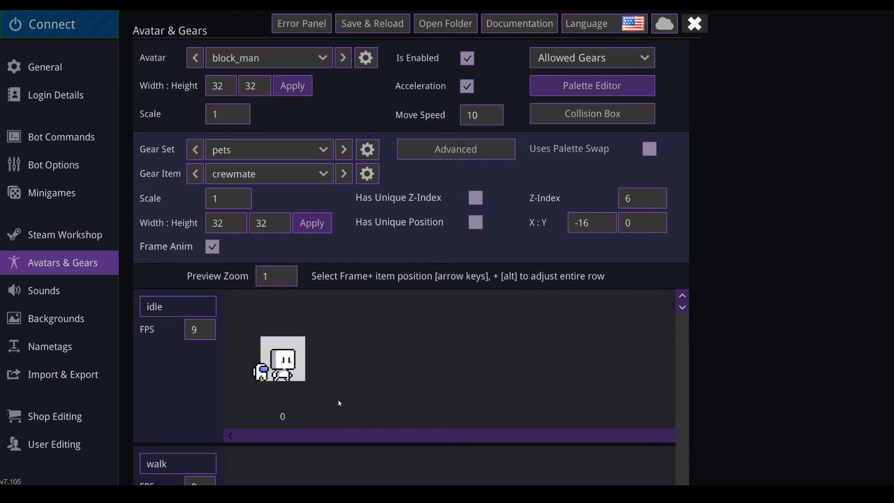
Step: Review the crewmate's placement across block_man's animations, from idle down to the first petpet frame
scroll(340, 391, "down", 3)
scroll(341, 359, "up", 3)
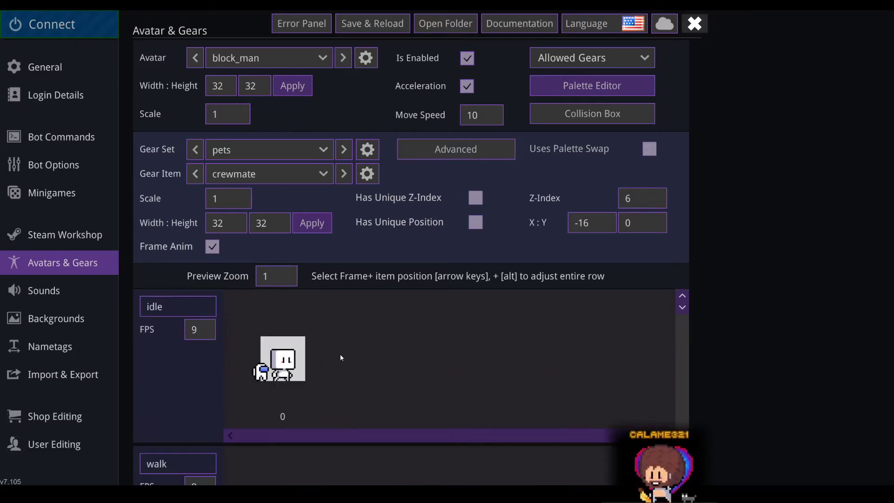
scroll(334, 342, "down", 3)
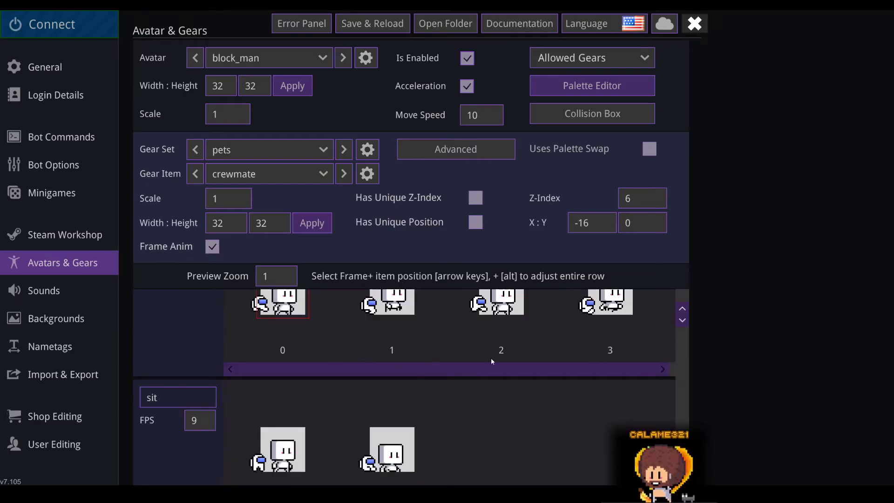
scroll(491, 357, "down", 5)
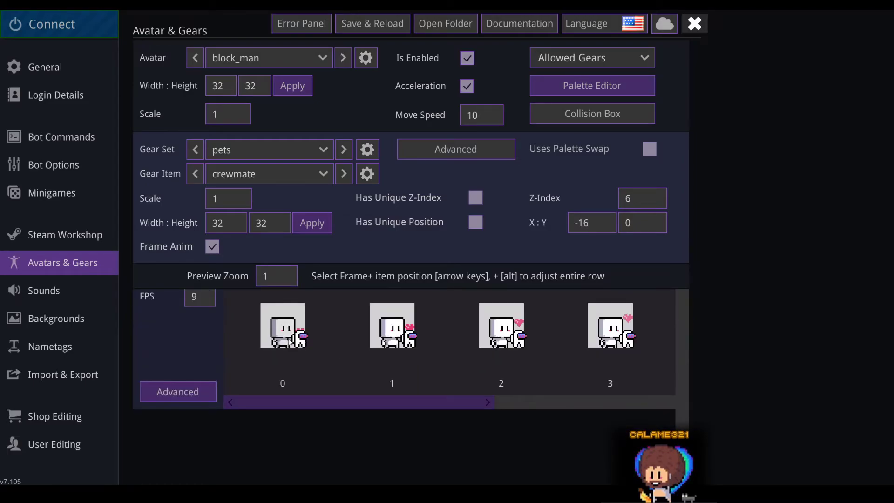
left_click(288, 344)
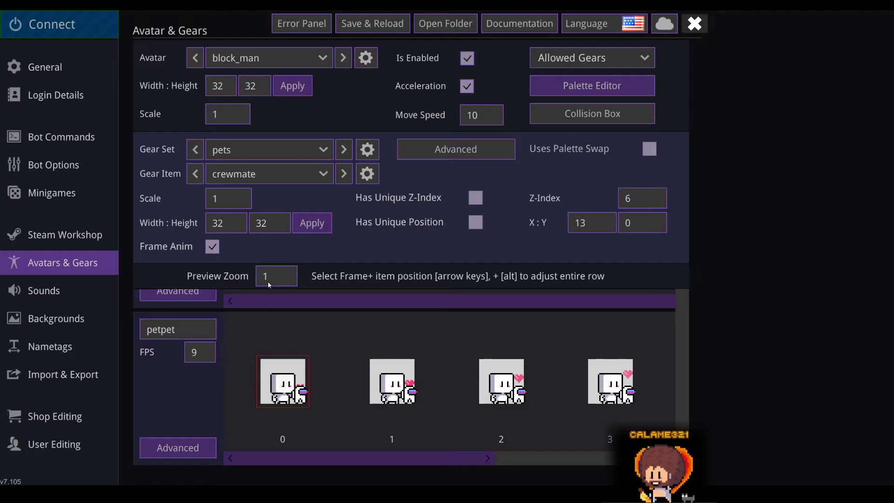
Step: Switch the gear item to cat and examine how it is positioned in block_man's animations
left_click(255, 176)
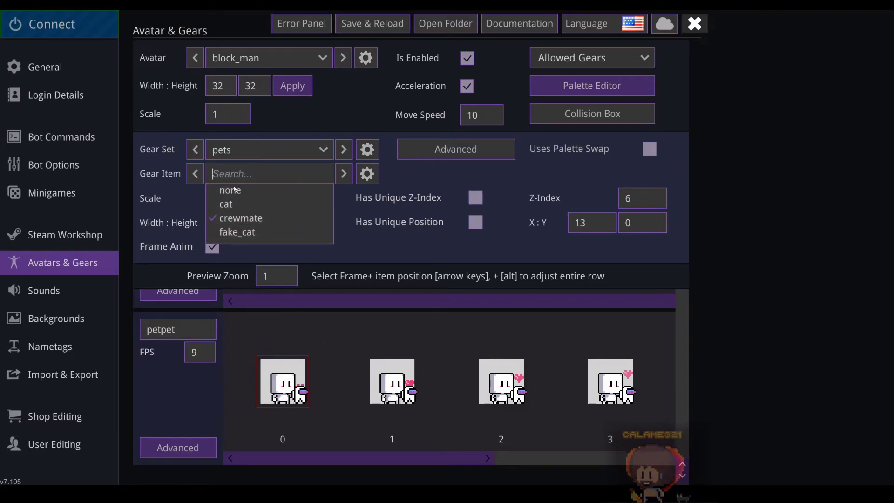
left_click(238, 205)
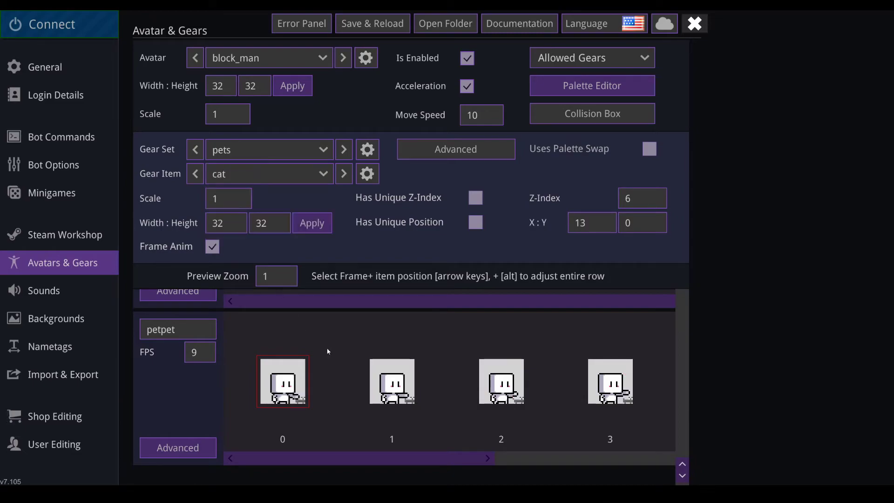
scroll(328, 351, "down", 10)
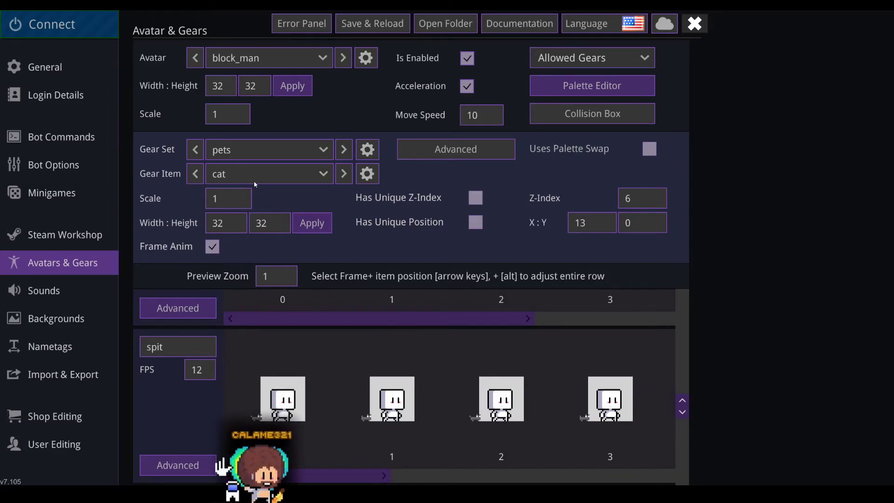
Step: Switch the gear item to fake_cat and compare its placement in block_man's spit, sign and petpet animations
left_click(278, 177)
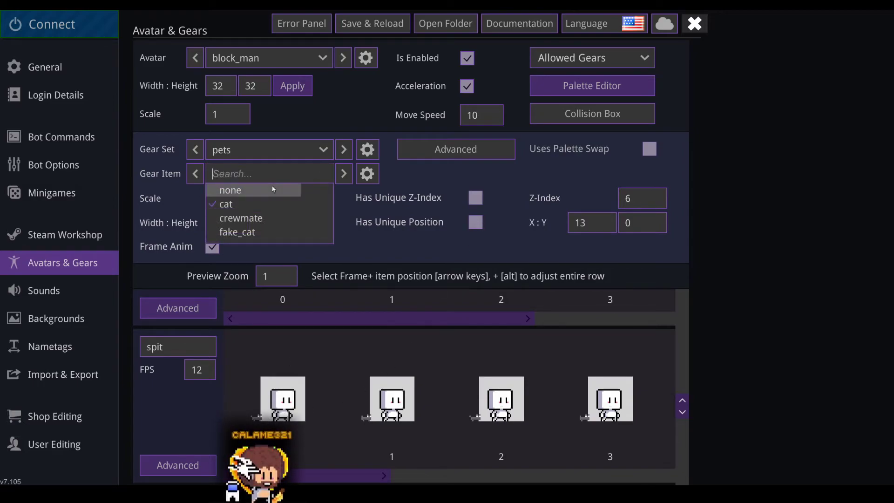
left_click(256, 232)
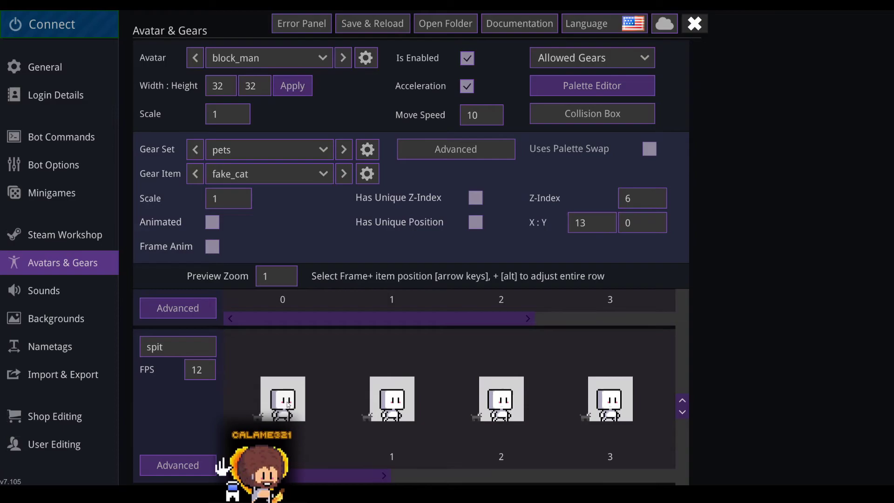
scroll(286, 401, "down", 1)
scroll(253, 365, "down", 2)
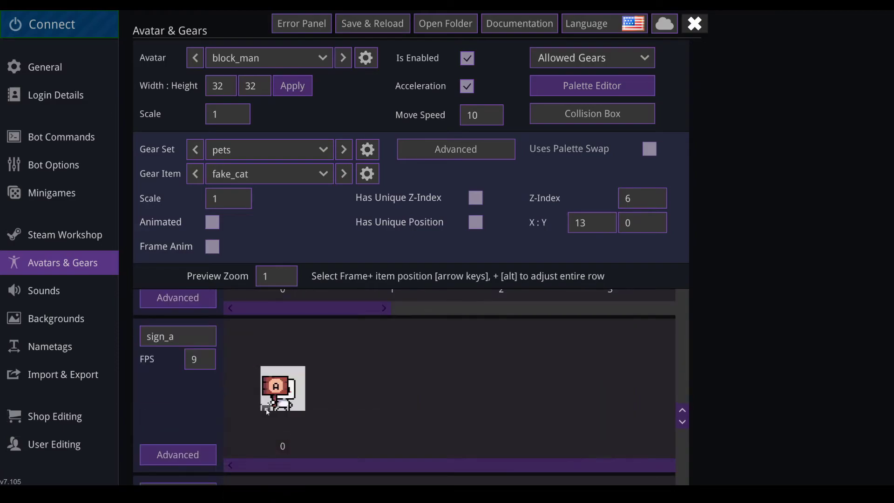
scroll(268, 412, "down", 3)
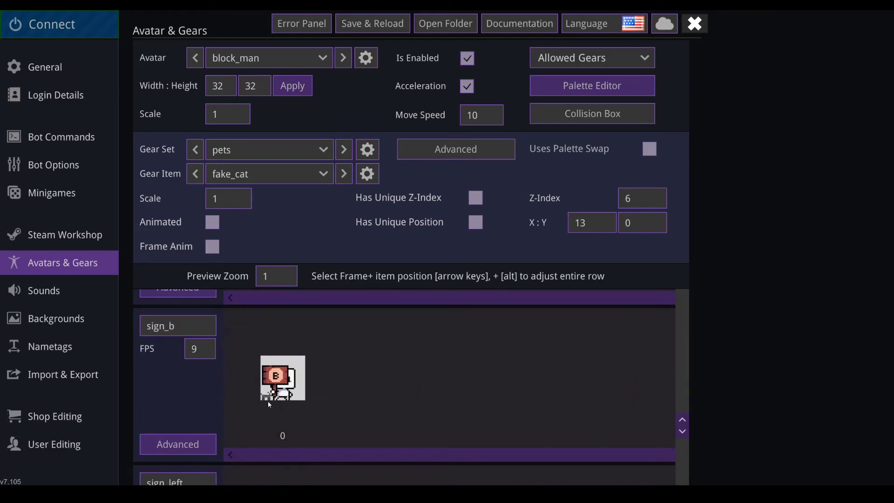
scroll(270, 400, "down", 8)
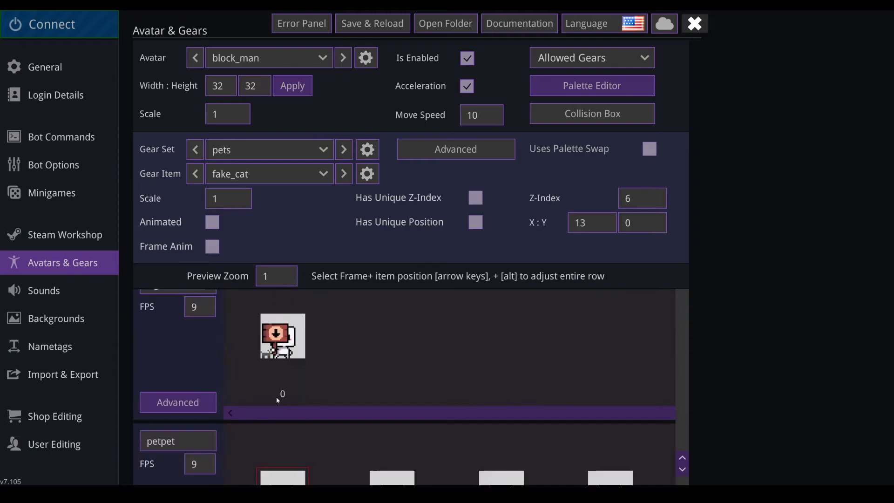
scroll(276, 397, "down", 3)
scroll(394, 325, "down", 1)
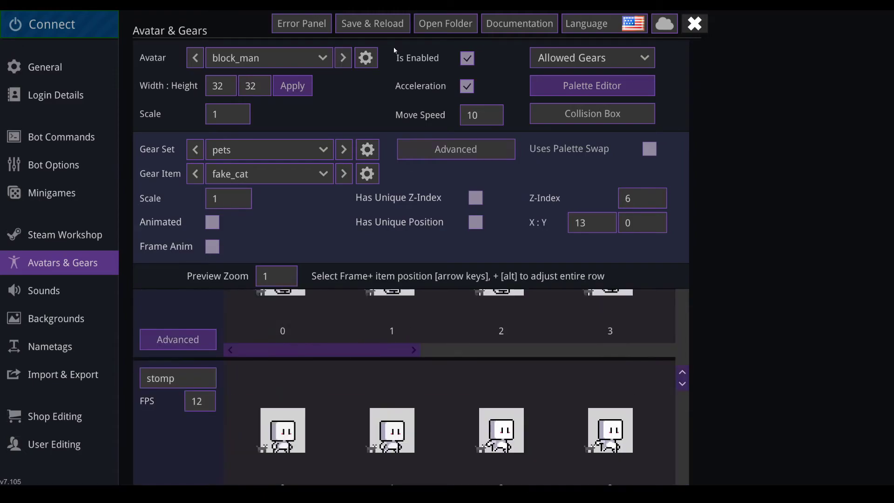
Step: Save and reload the settings, and browse the gear items in the shop editing list
left_click(372, 24)
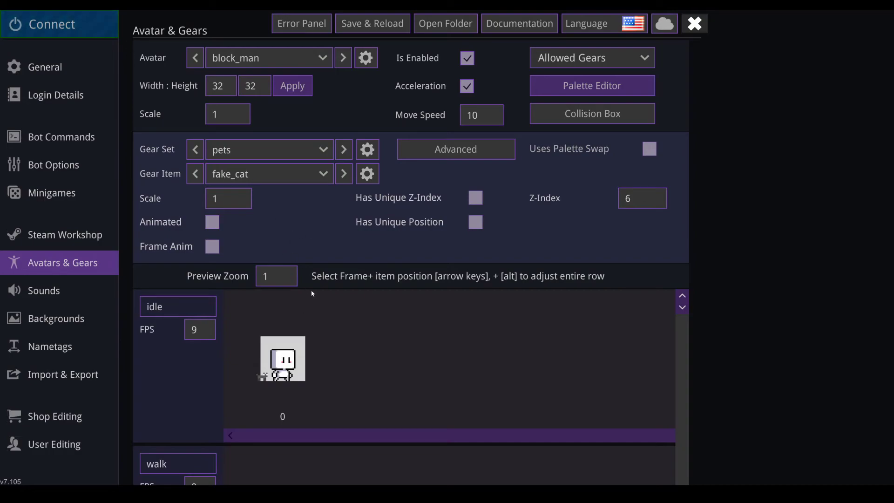
left_click(64, 422)
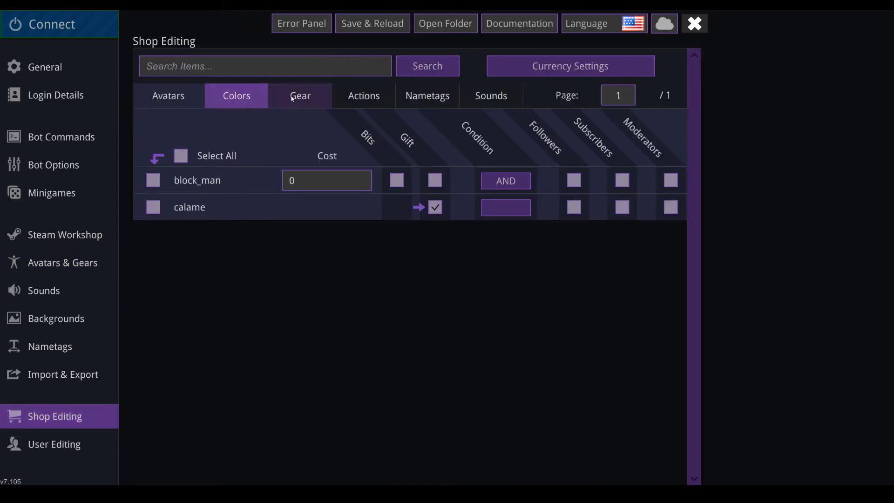
left_click(301, 95)
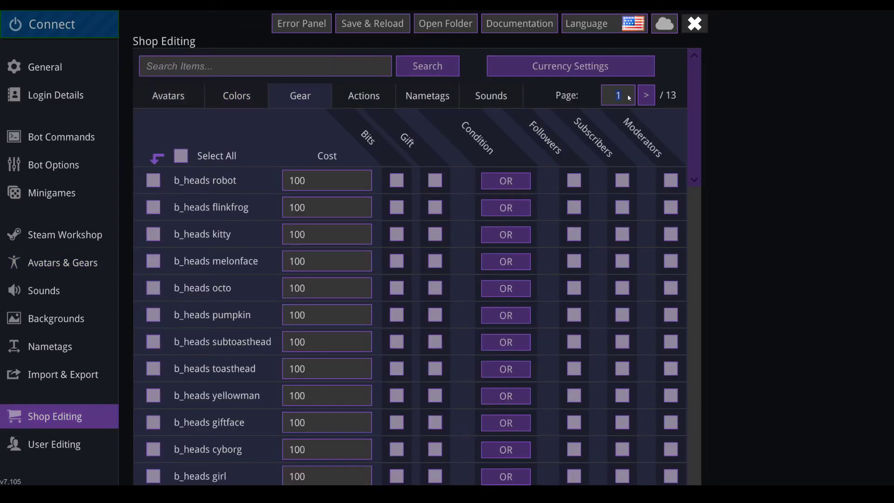
scroll(254, 273, "down", 10)
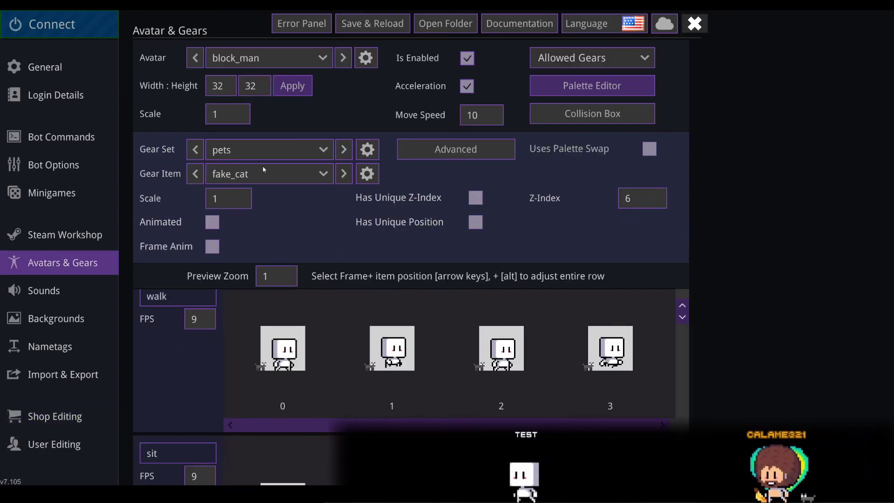
Step: Check block_man's allowed gear sets and choose the crewmate gear item from the pets set
left_click(611, 62)
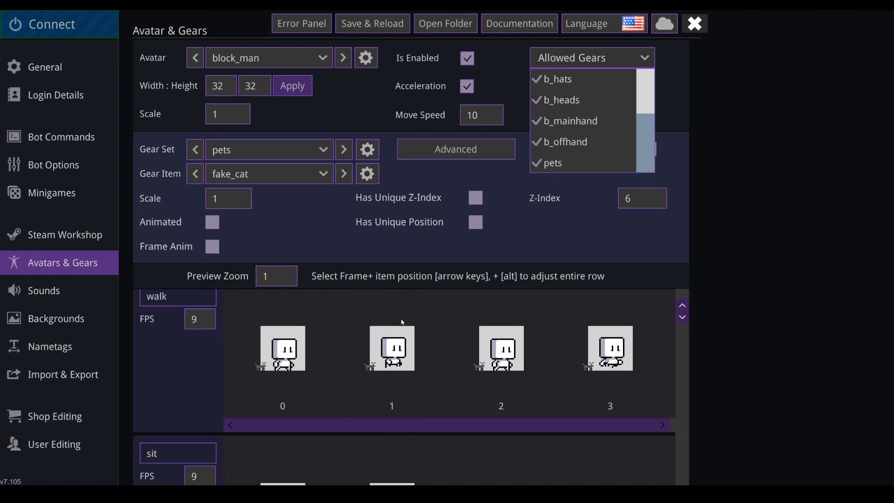
left_click(356, 348)
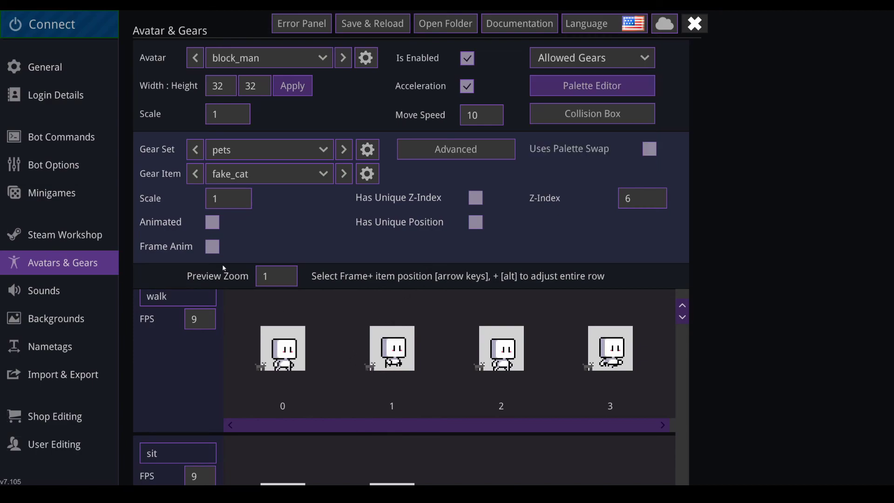
left_click(254, 174)
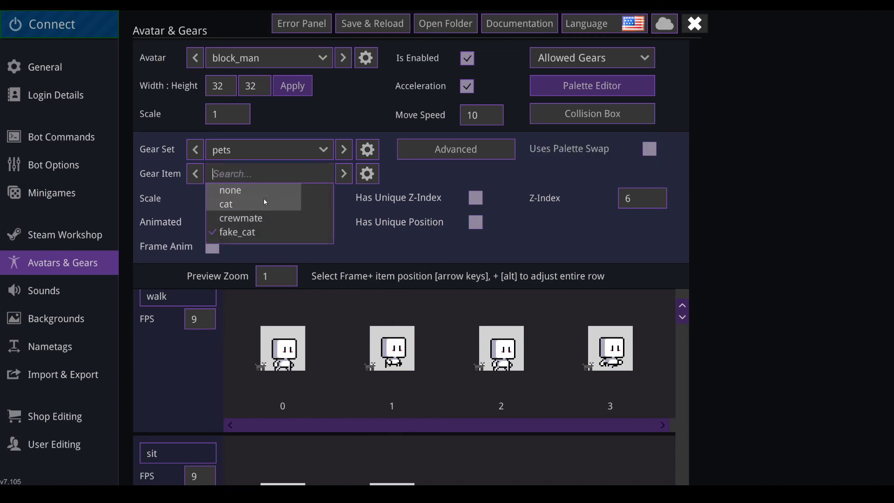
left_click(247, 215)
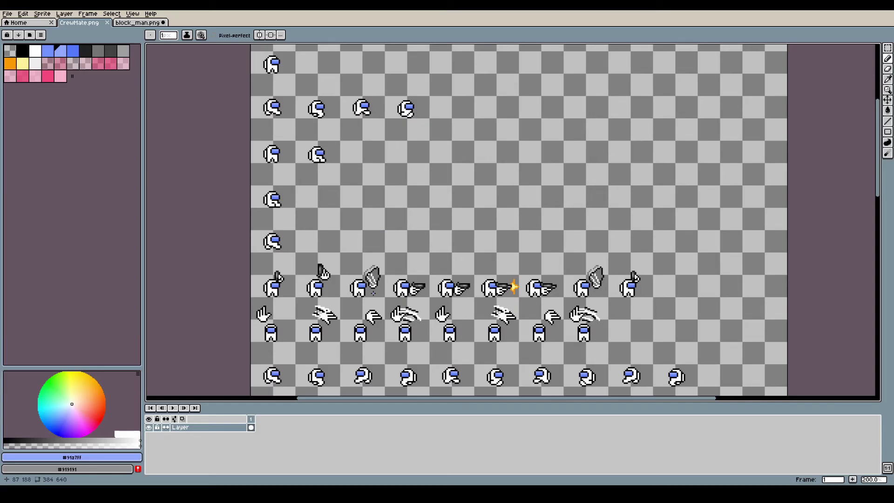
Step: Switch to the sprite editor and look over the animation rows of the CrewMate.png sheet
scroll(506, 219, "down", 3)
scroll(506, 219, "up", 3)
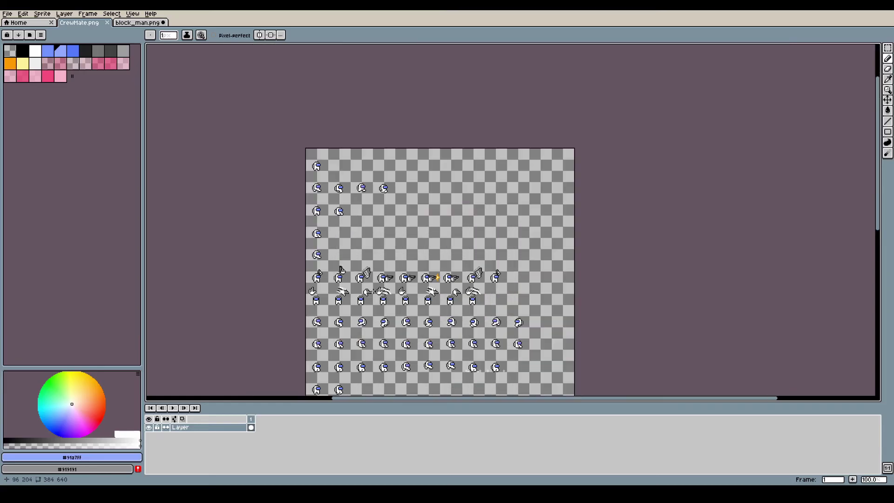